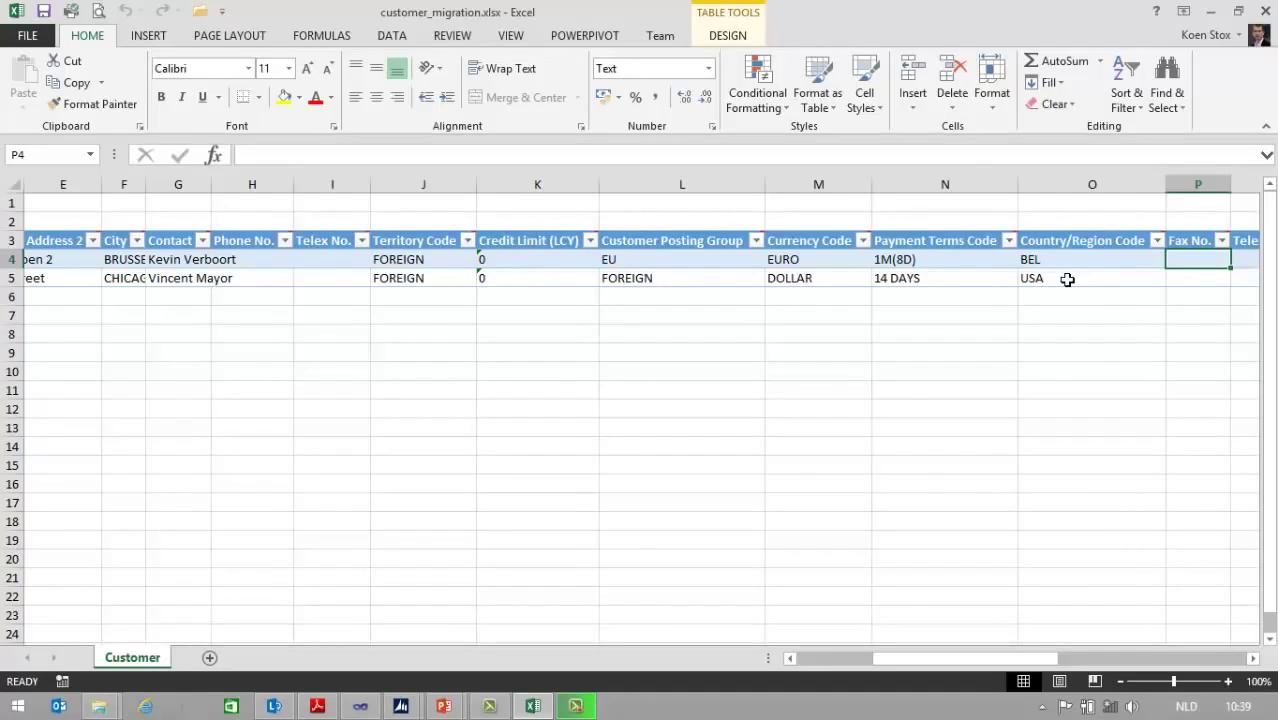
# Switch from the customer_migration.xlsx sheet to the BASICCONFIG package card in Dynamics NAV
pyautogui.hotkey('alt', 'Tab')
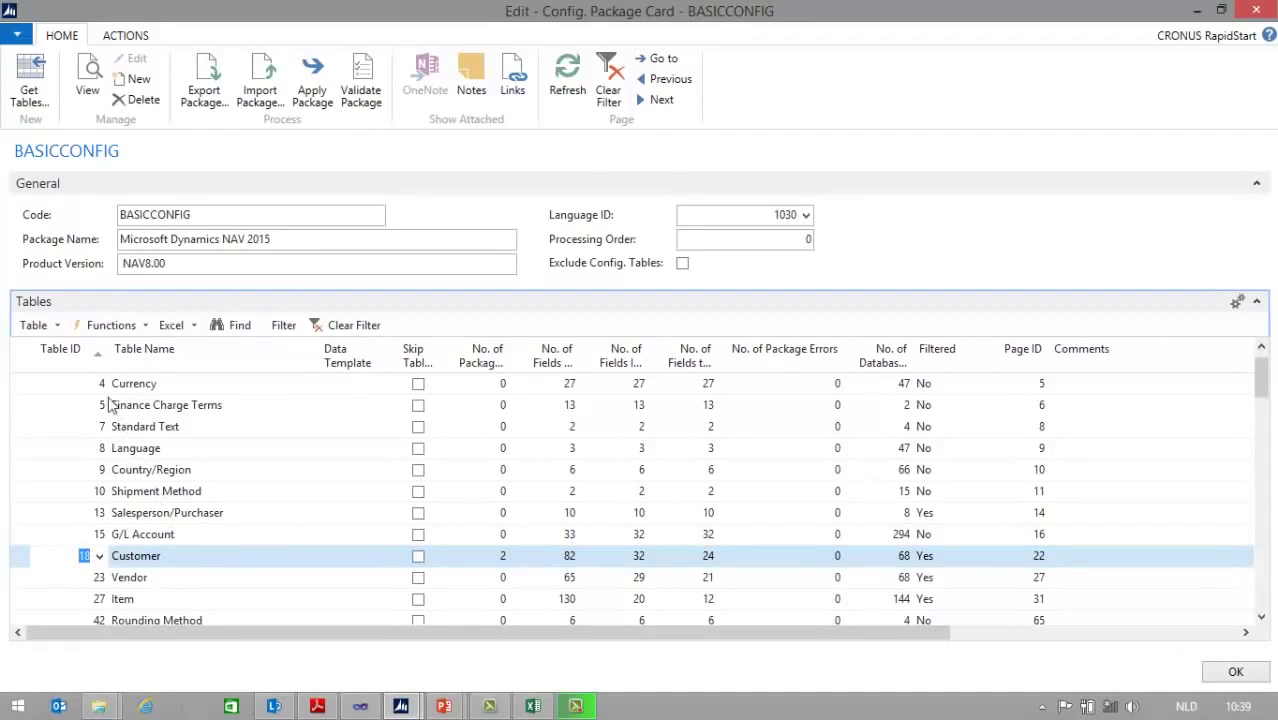
# Open the Customer table's field settings and select the Currency Code field
pyautogui.click(55, 330)
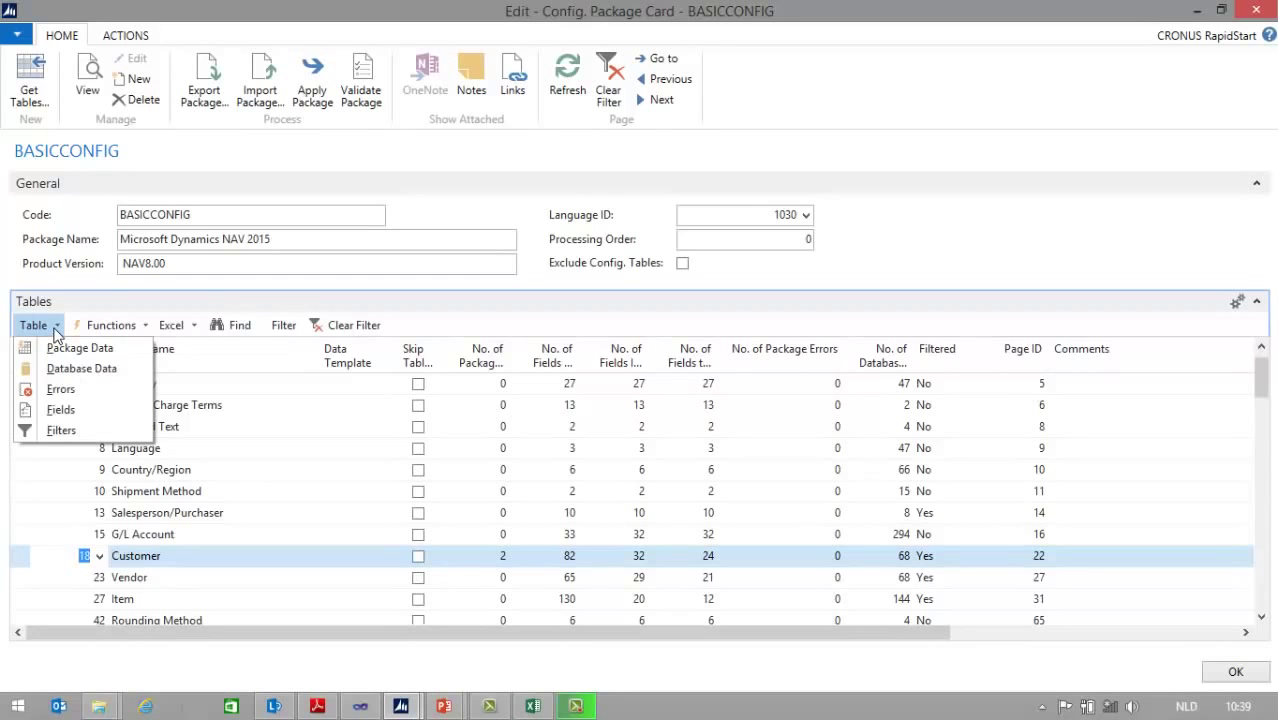
pyautogui.click(58, 410)
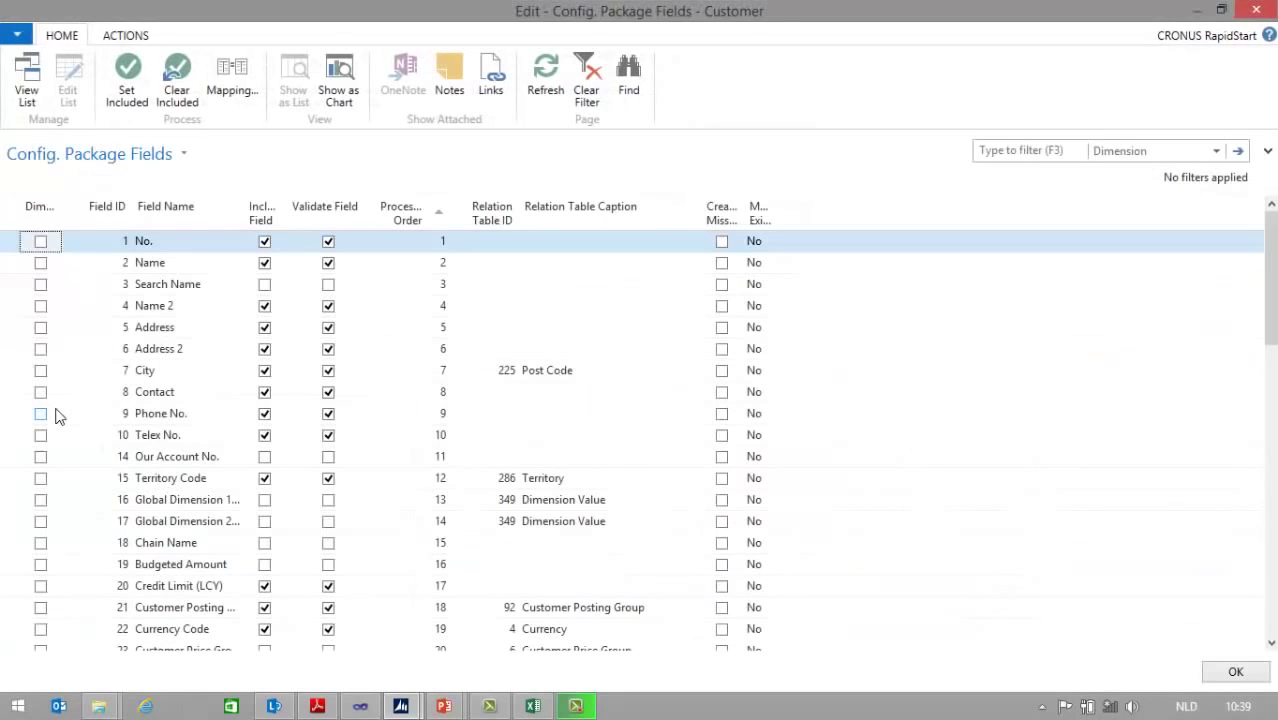
pyautogui.click(170, 630)
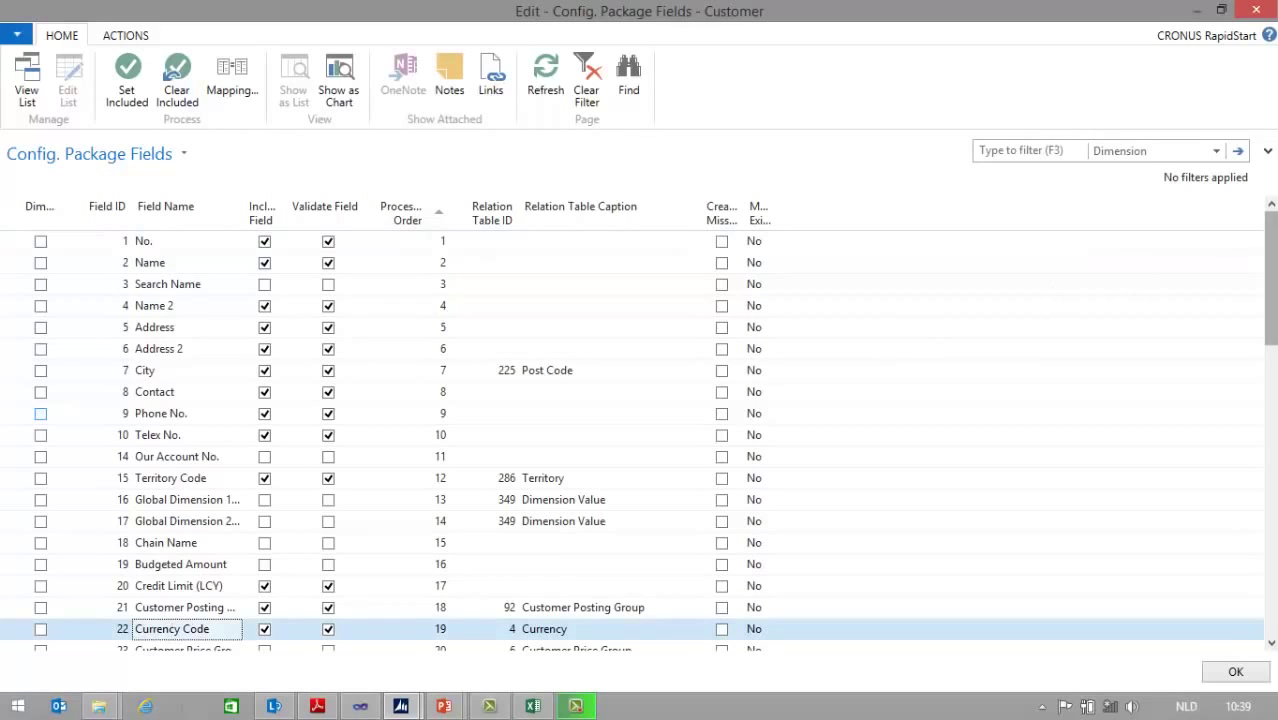
pyautogui.moveTo(1272, 243); pyautogui.dragTo(1274, 300)
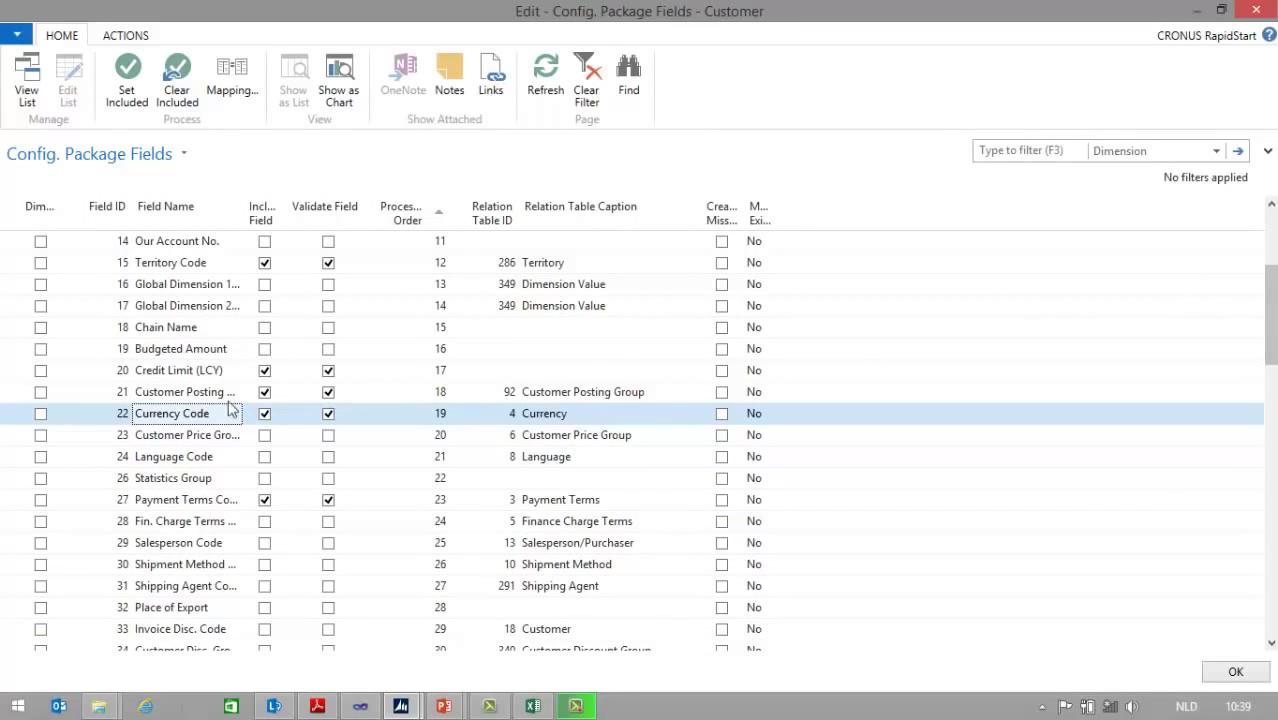
# Add Currency Code mappings EURO to EUR and DOLLAR to USD
pyautogui.click(252, 66)
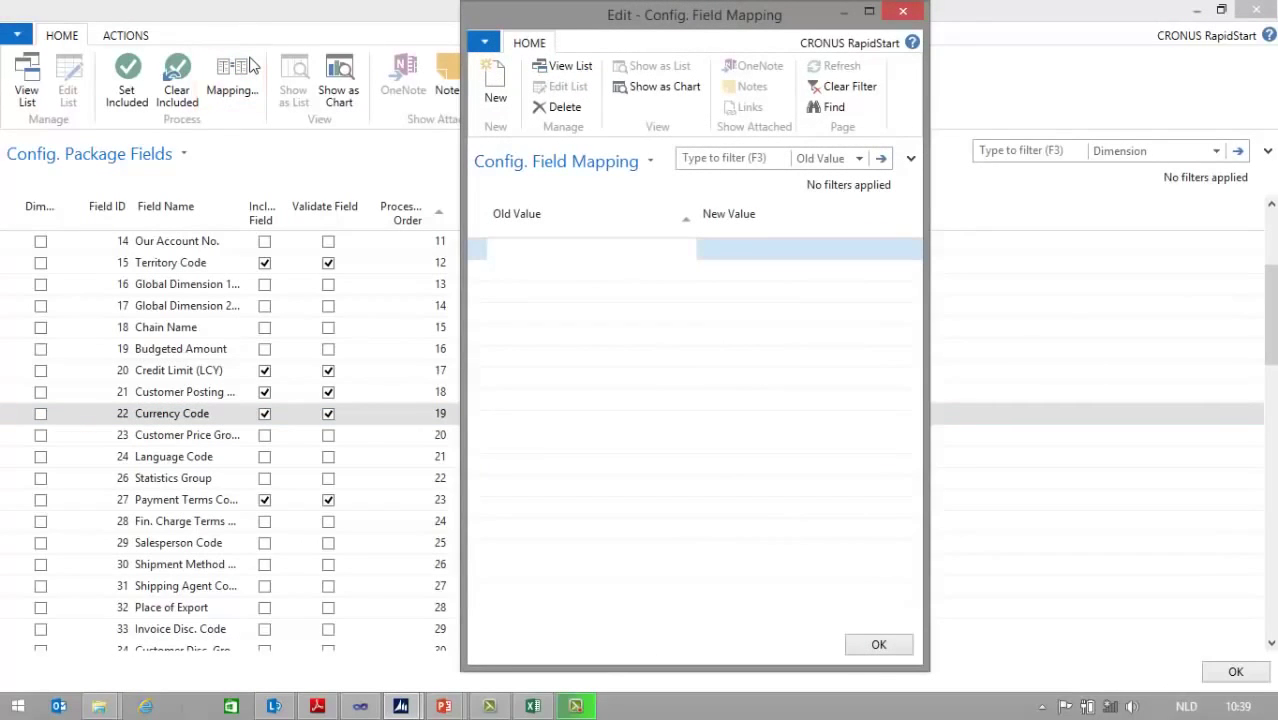
pyautogui.write('EURO')
pyautogui.press('Tab')
pyautogui.write('EUR')
pyautogui.press('Tab')
pyautogui.write('DOLLAR')
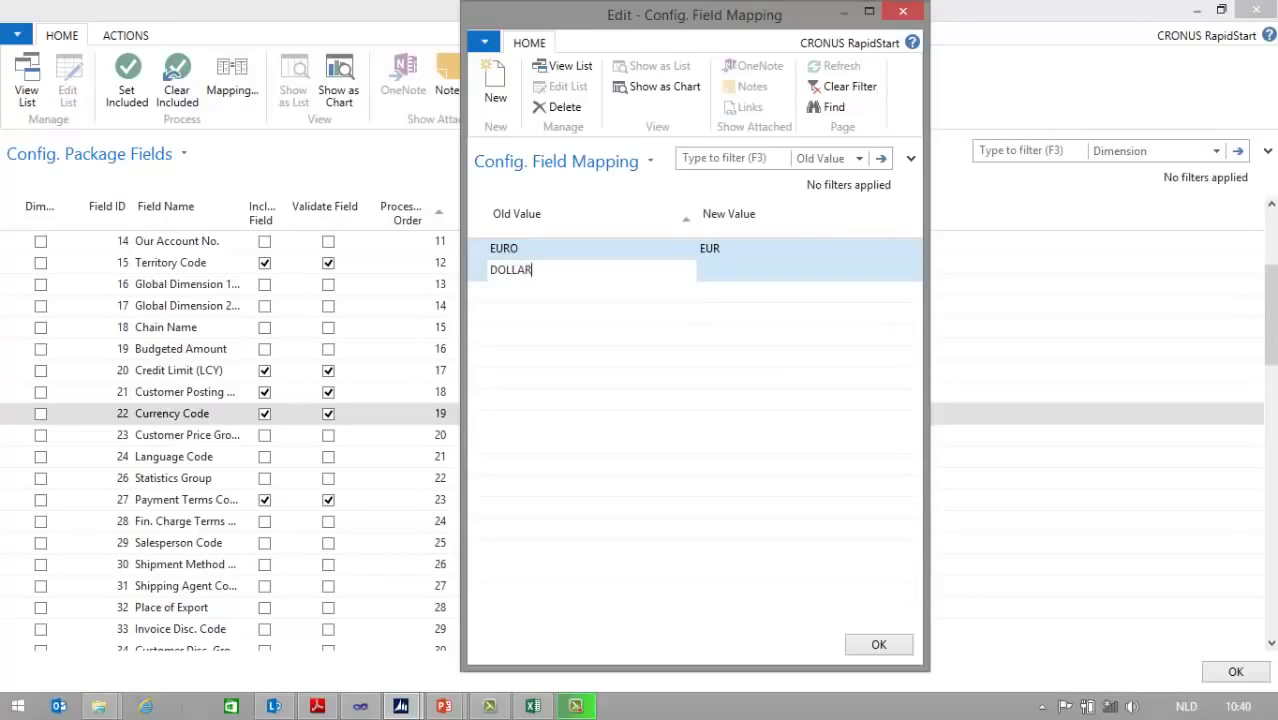
pyautogui.press('Tab')
pyautogui.write('USD')
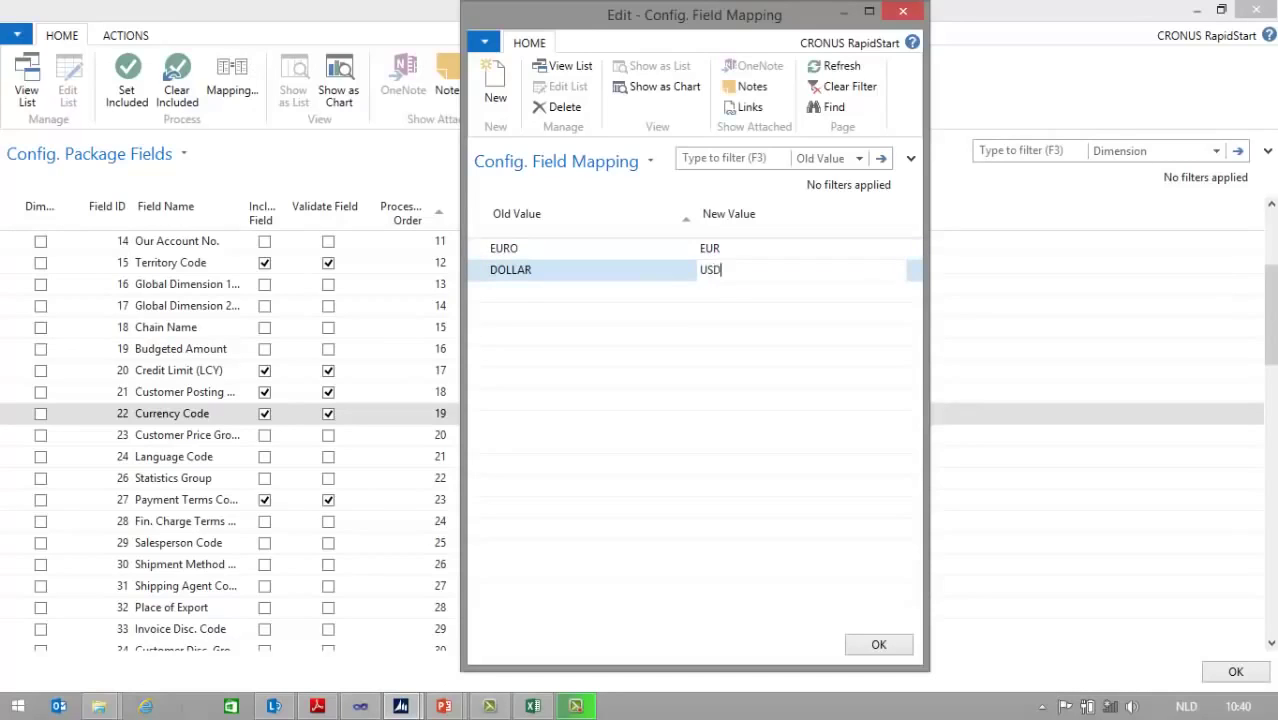
pyautogui.click(880, 646)
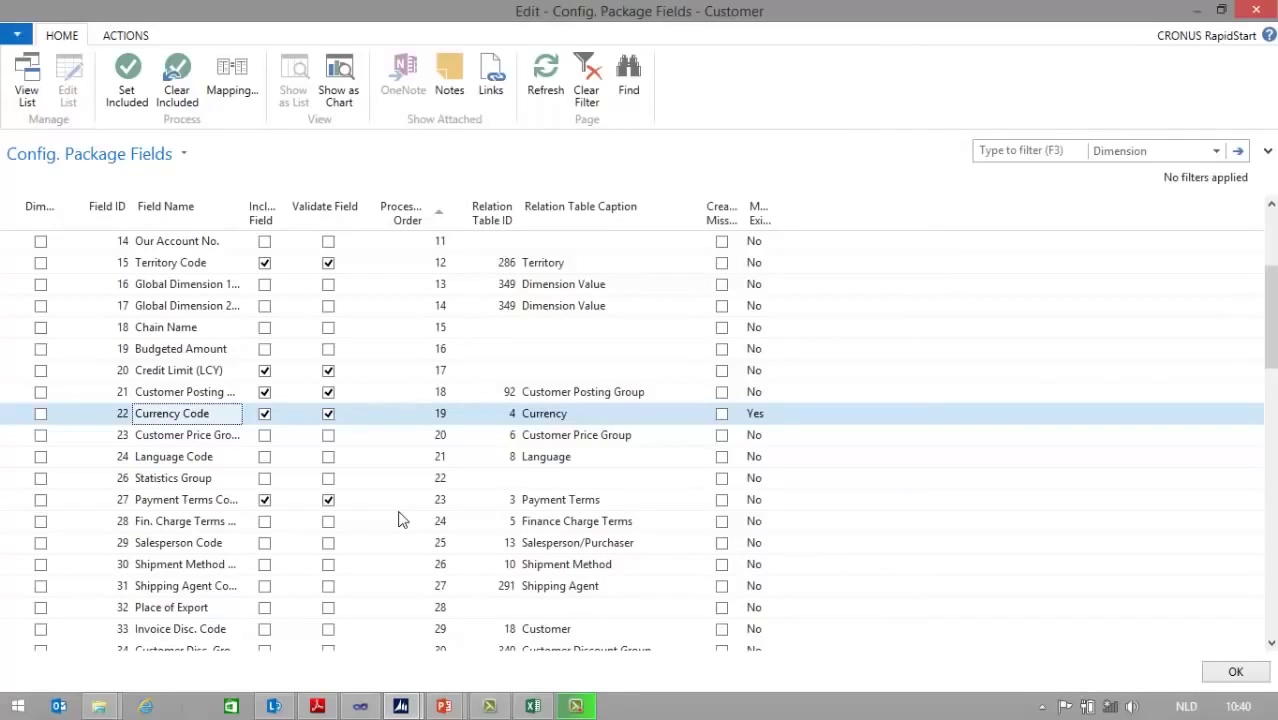
# Map the Country/Region Code values BEL to BE and USA to US
pyautogui.moveTo(1272, 337); pyautogui.dragTo(1273, 366)
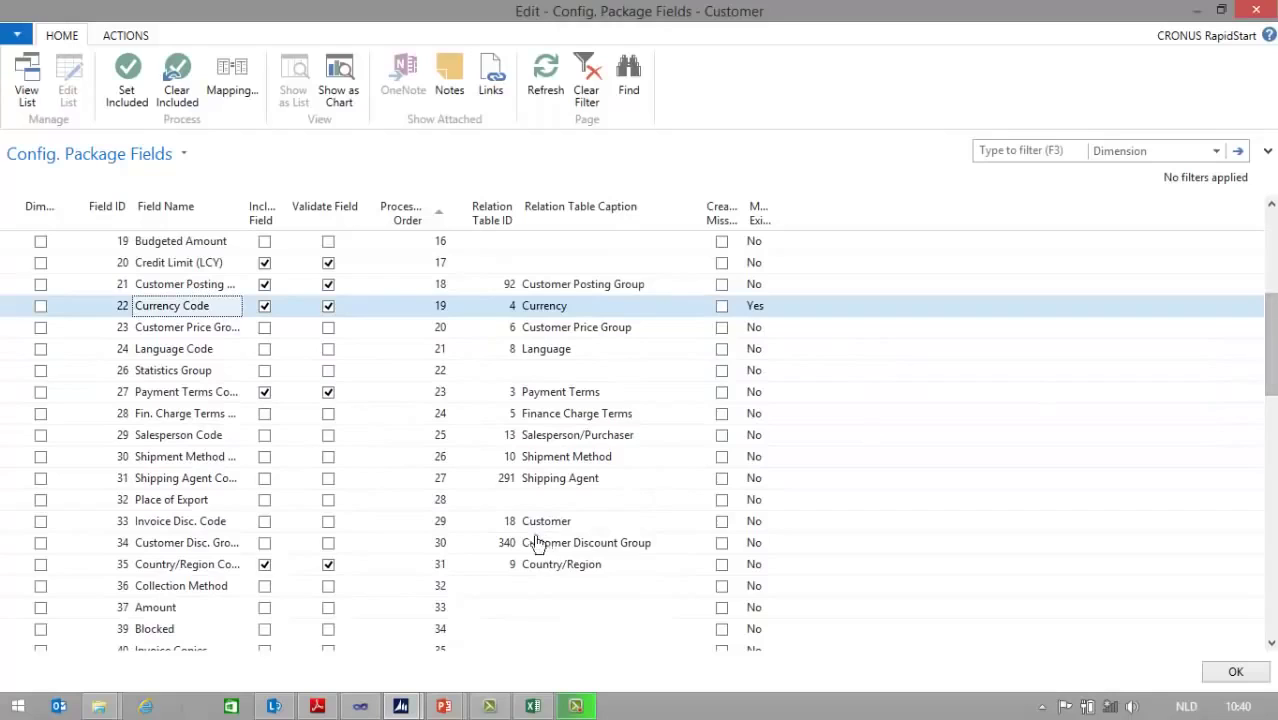
pyautogui.click(225, 568)
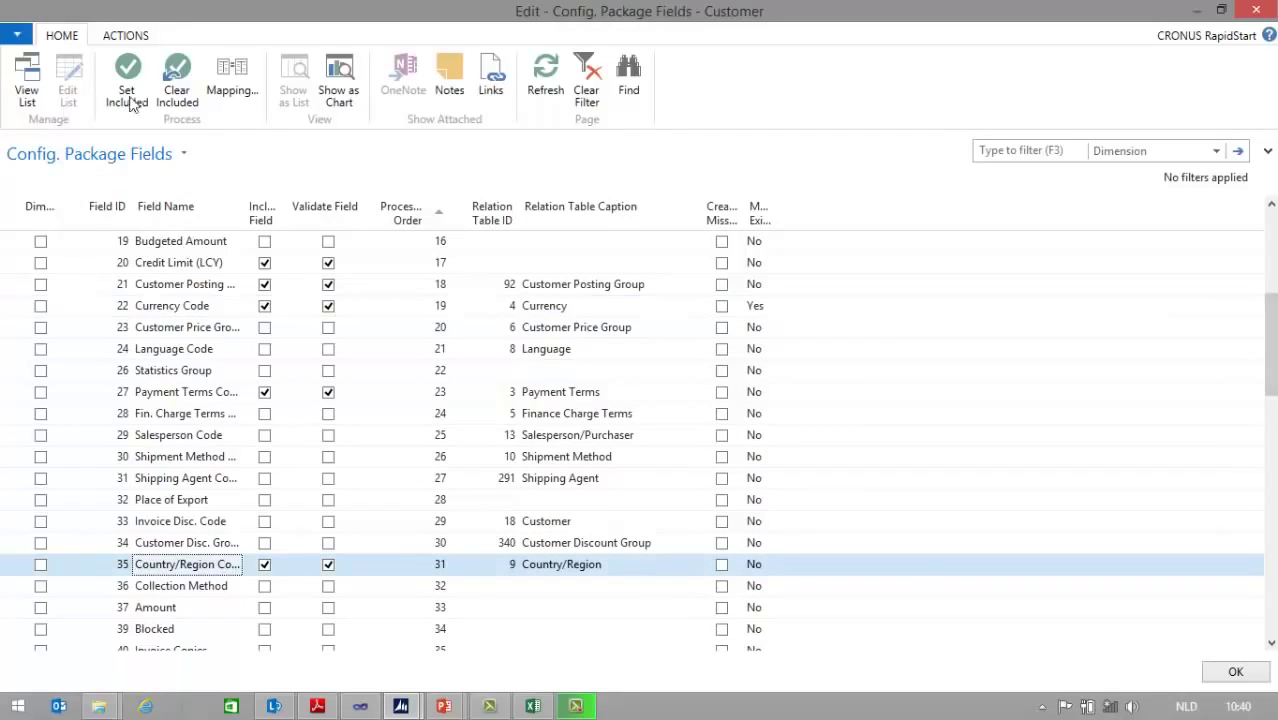
pyautogui.click(238, 98)
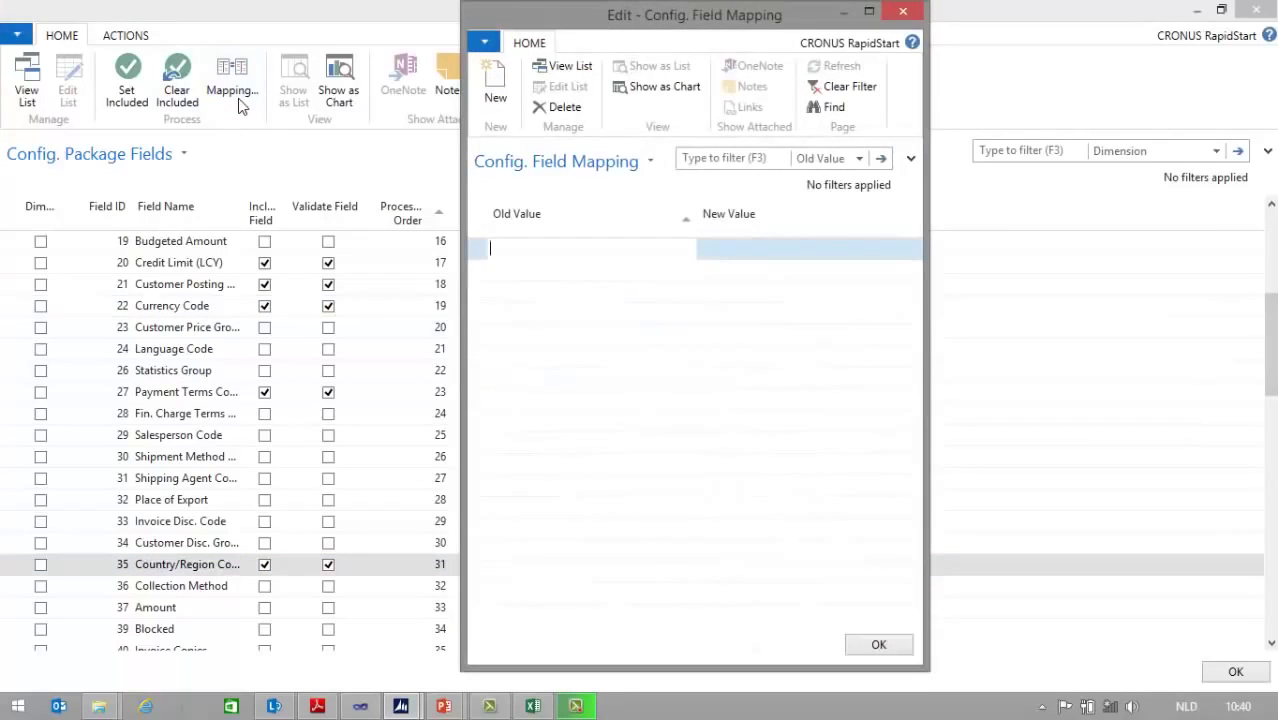
pyautogui.write('BEL')
pyautogui.press('Tab')
pyautogui.write('BE')
pyautogui.press('Tab')
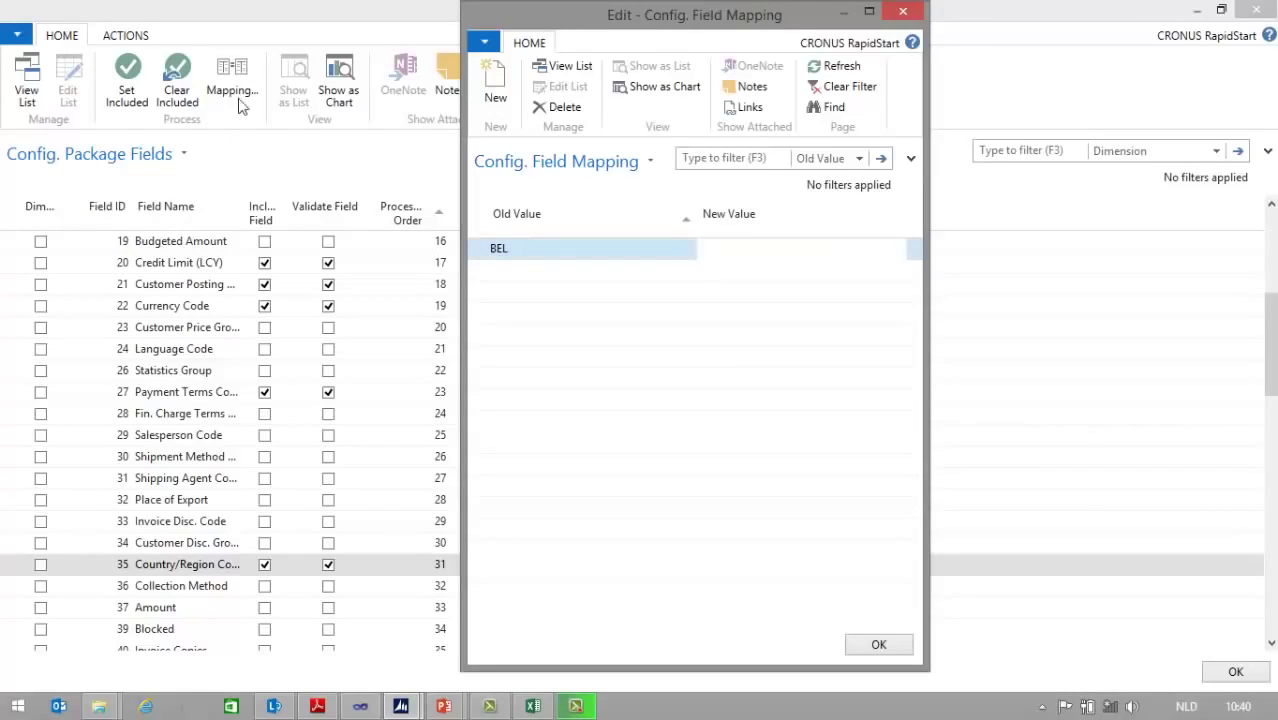
pyautogui.write('USA')
pyautogui.press('Tab')
pyautogui.write('US')
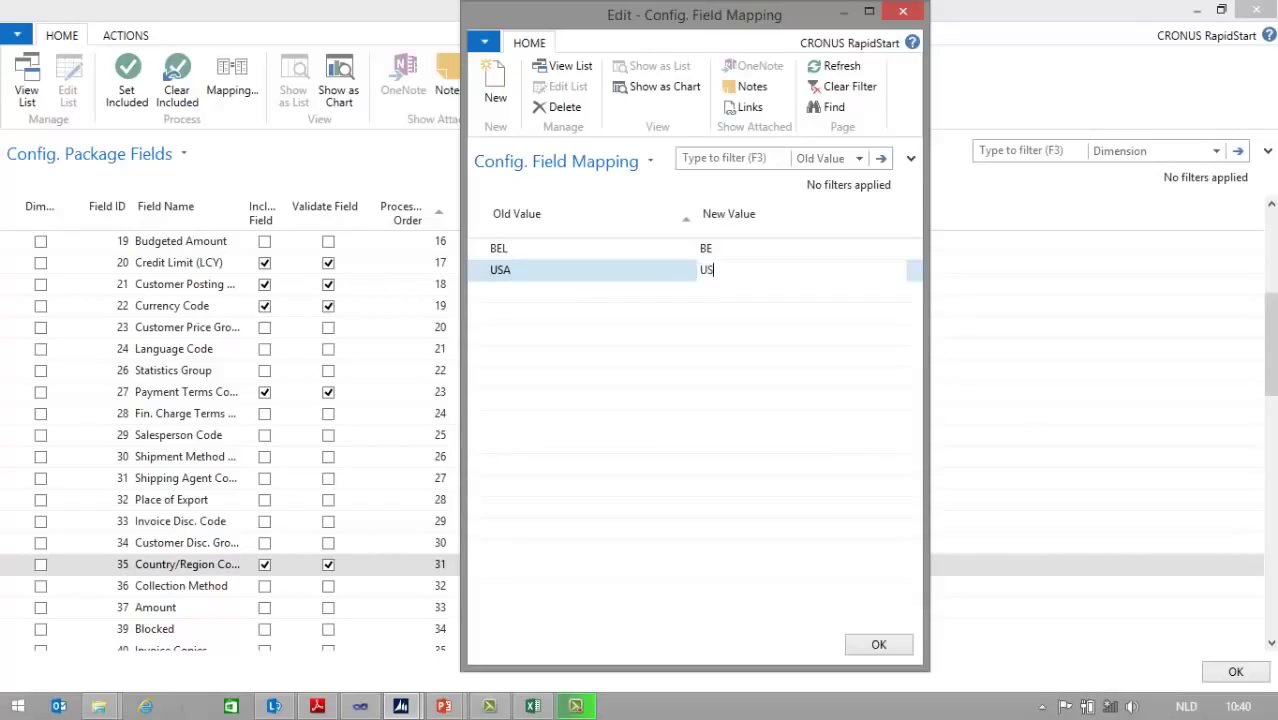
pyautogui.click(860, 647)
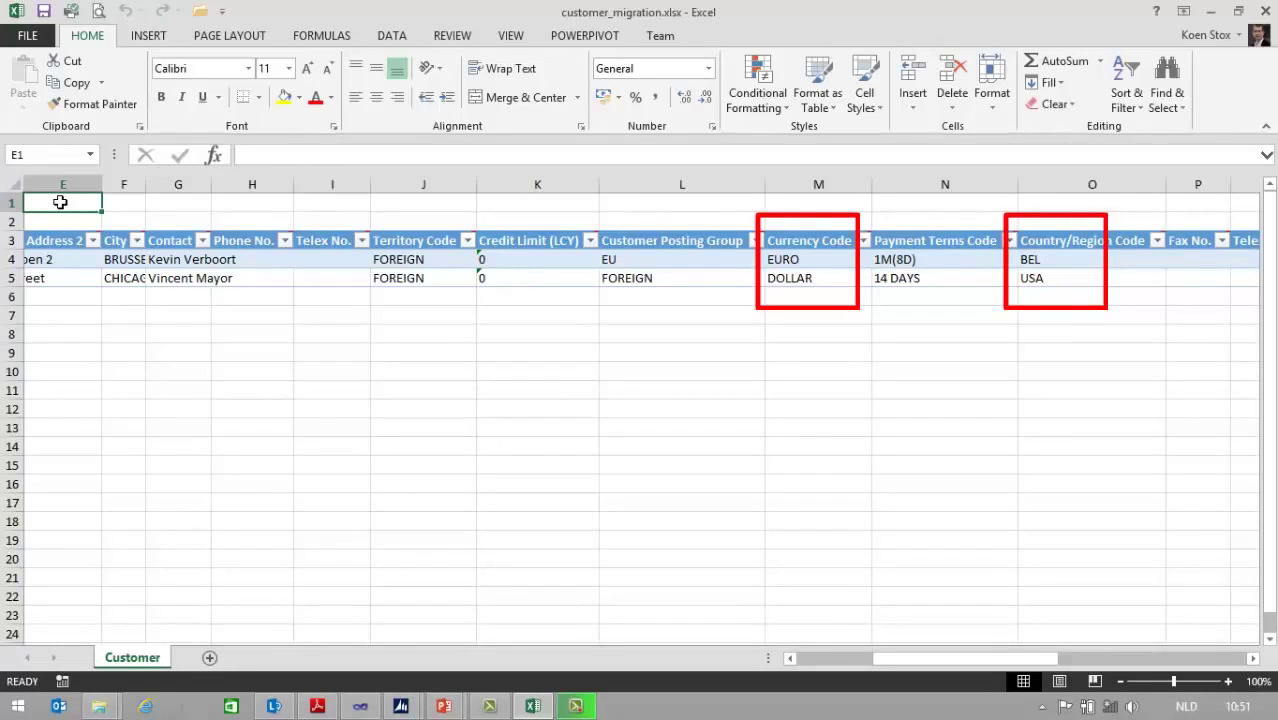
# Switch from Excel back to the BASICCONFIG package card in Dynamics NAV
pyautogui.hotkey('alt', 'Tab')
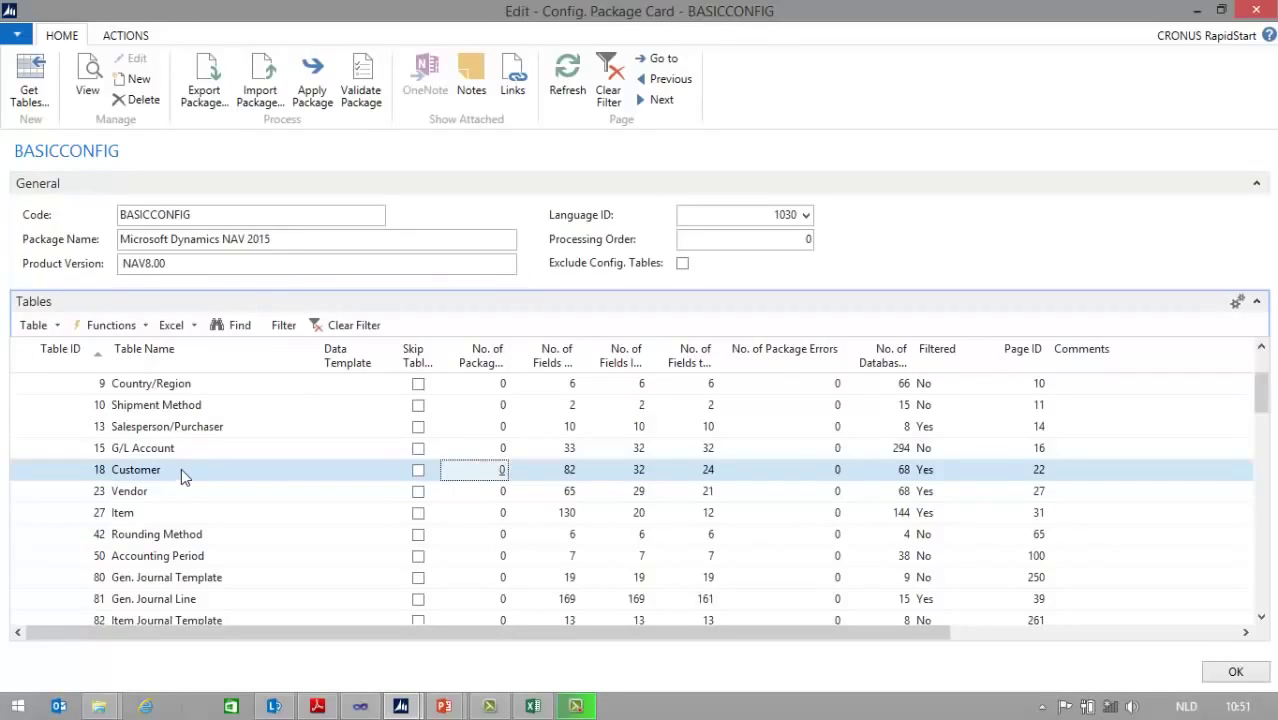
# Import customer_migration.xlsx from Excel and view the Customer table's 2 package records
pyautogui.click(196, 328)
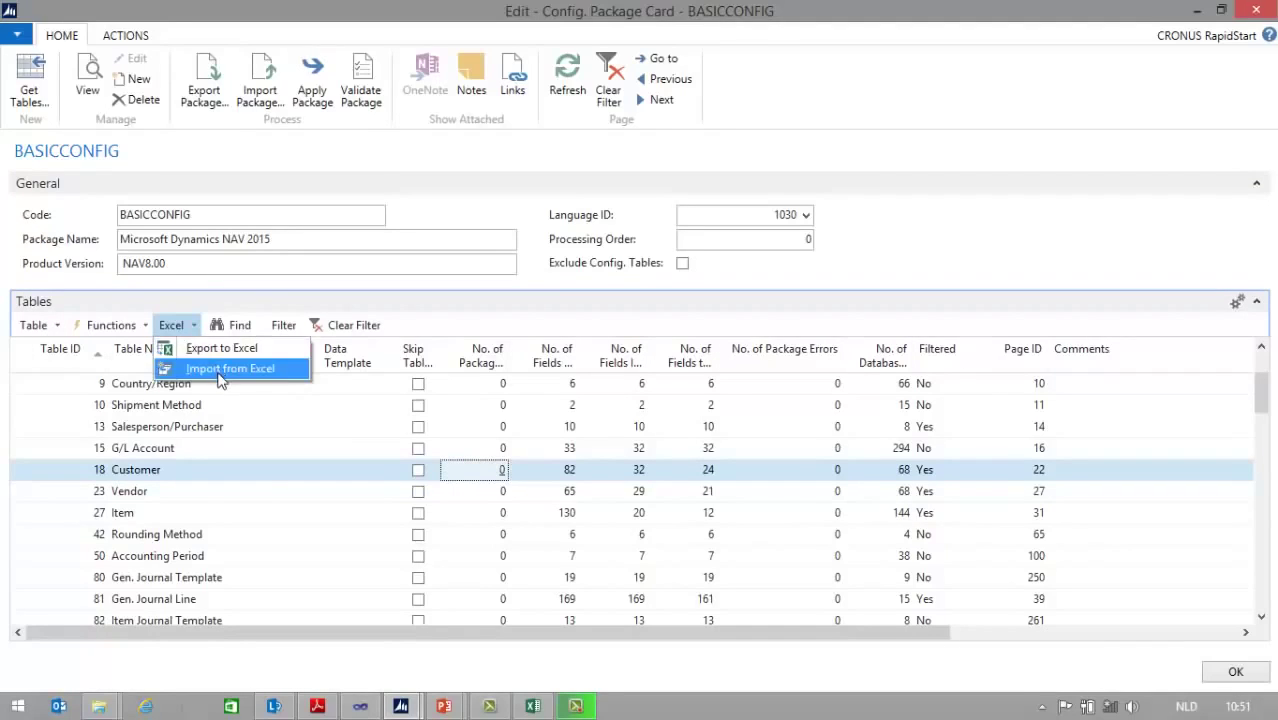
pyautogui.click(221, 372)
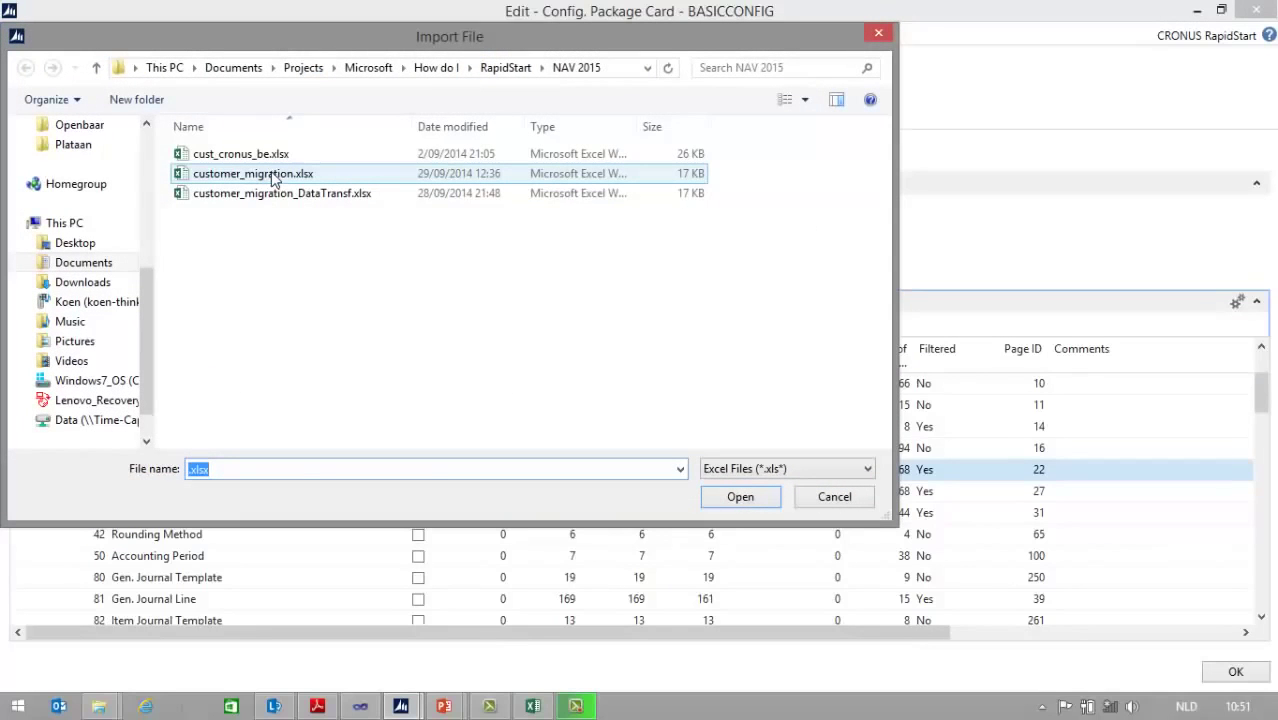
pyautogui.click(275, 176)
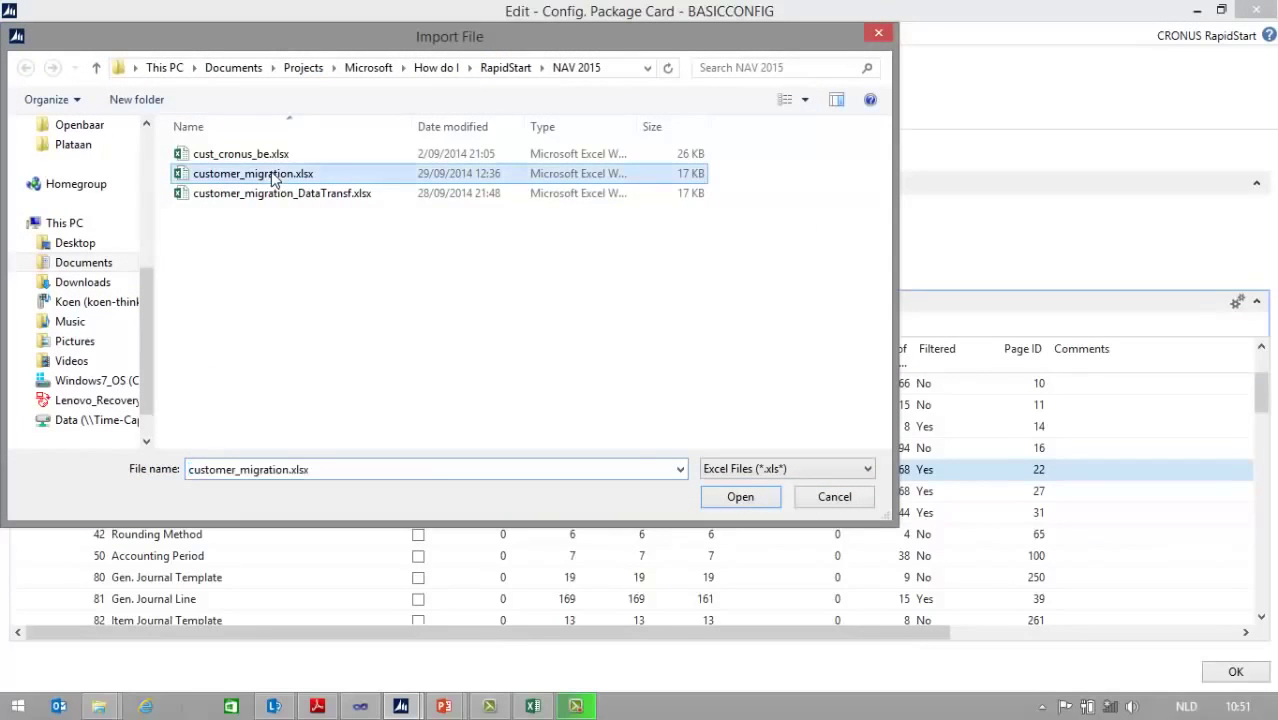
pyautogui.click(738, 497)
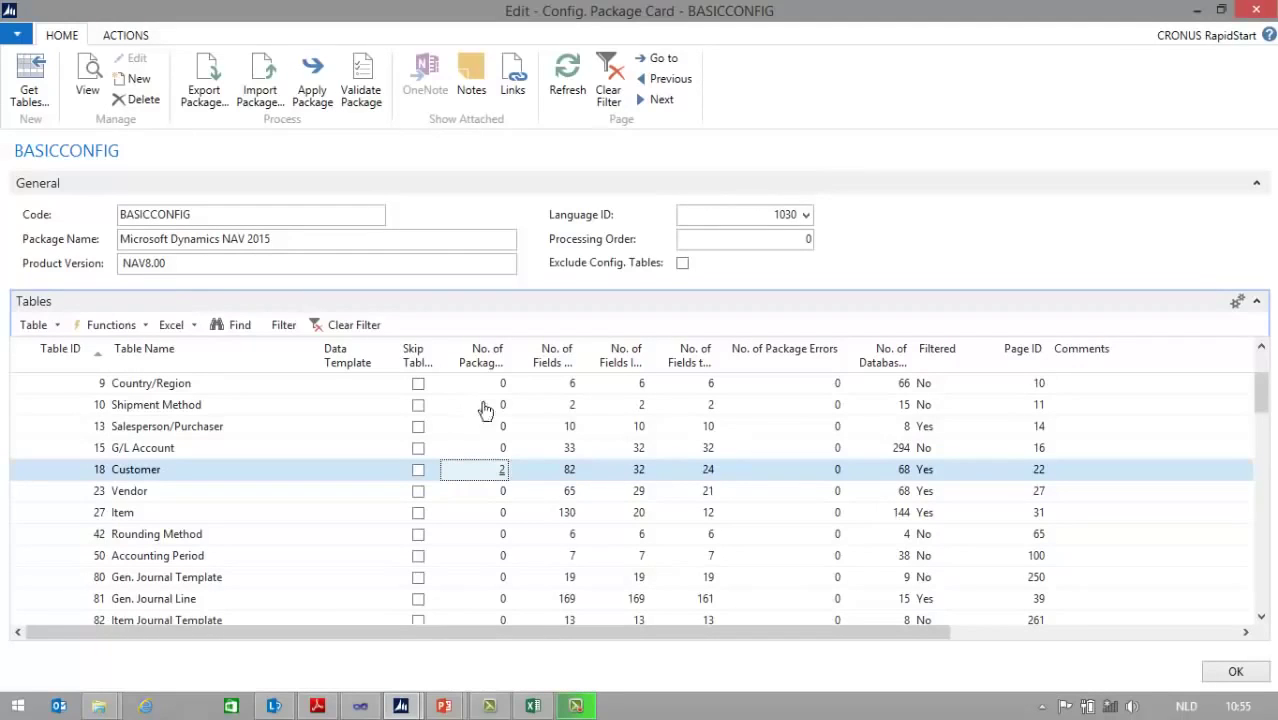
pyautogui.click(504, 472)
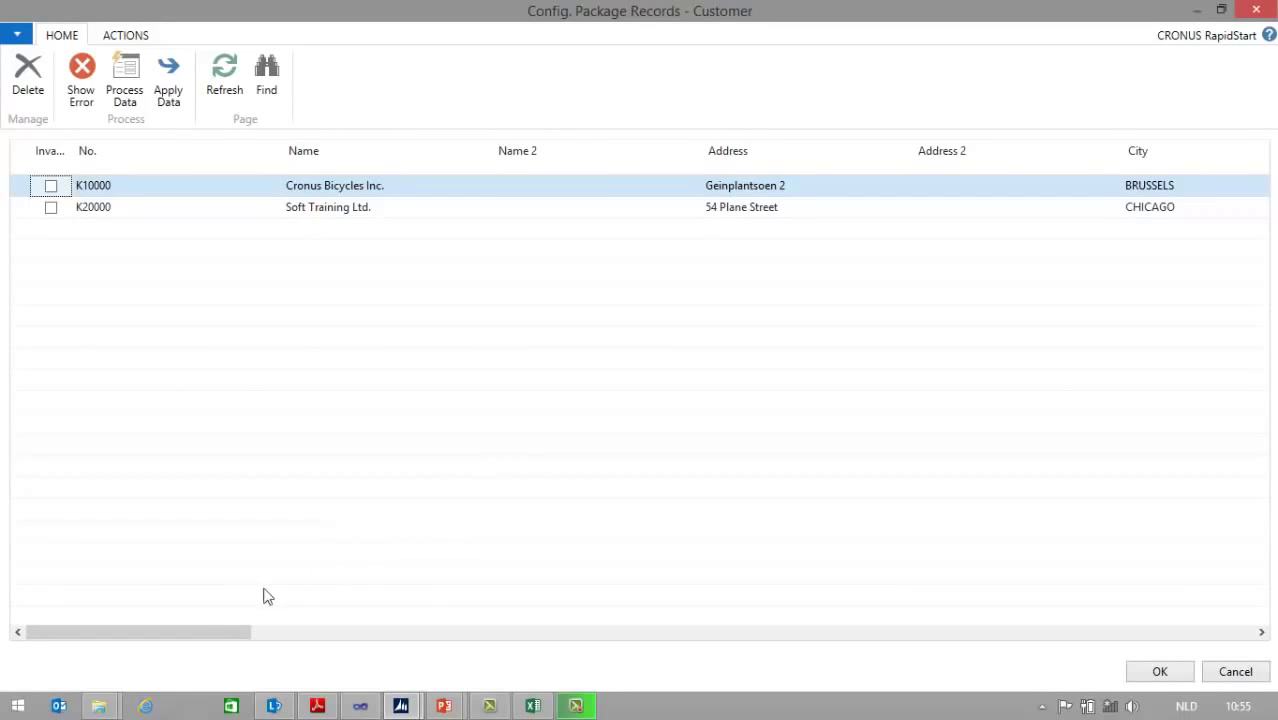
# Select both imported customer records and apply their data to the Customer table
pyautogui.moveTo(203, 632); pyautogui.dragTo(516, 656)
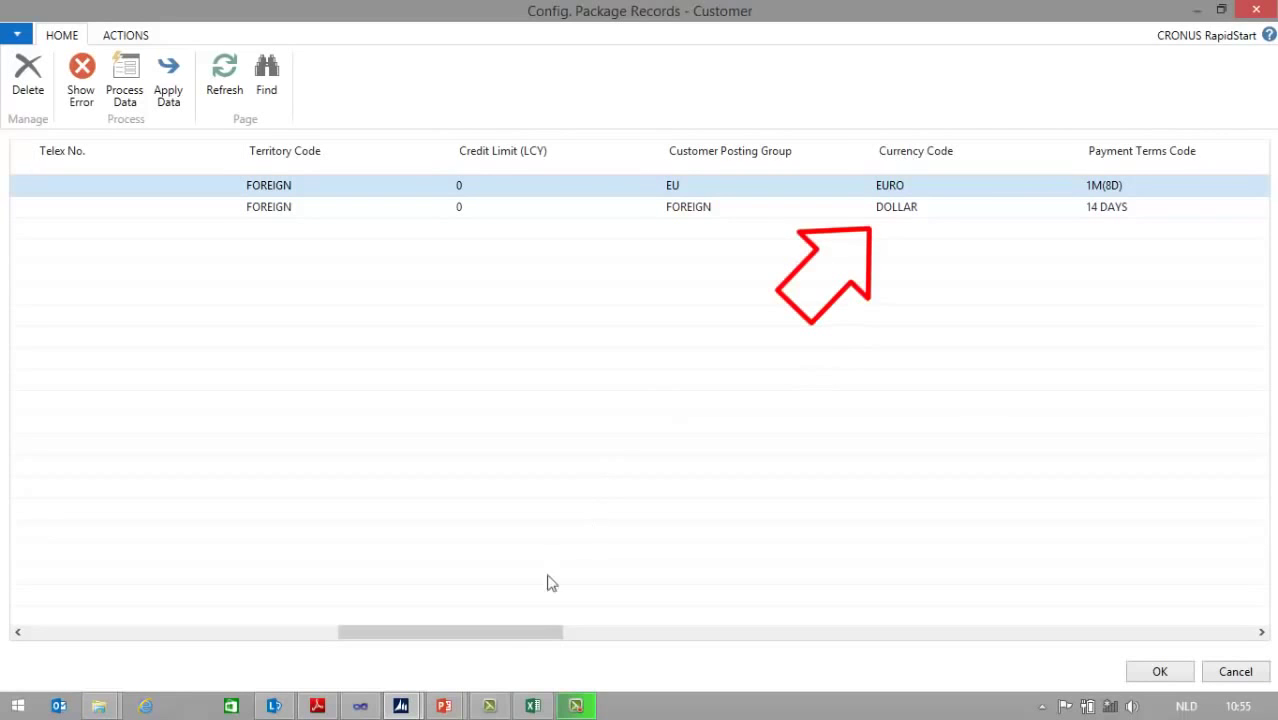
pyautogui.moveTo(492, 641); pyautogui.dragTo(553, 643)
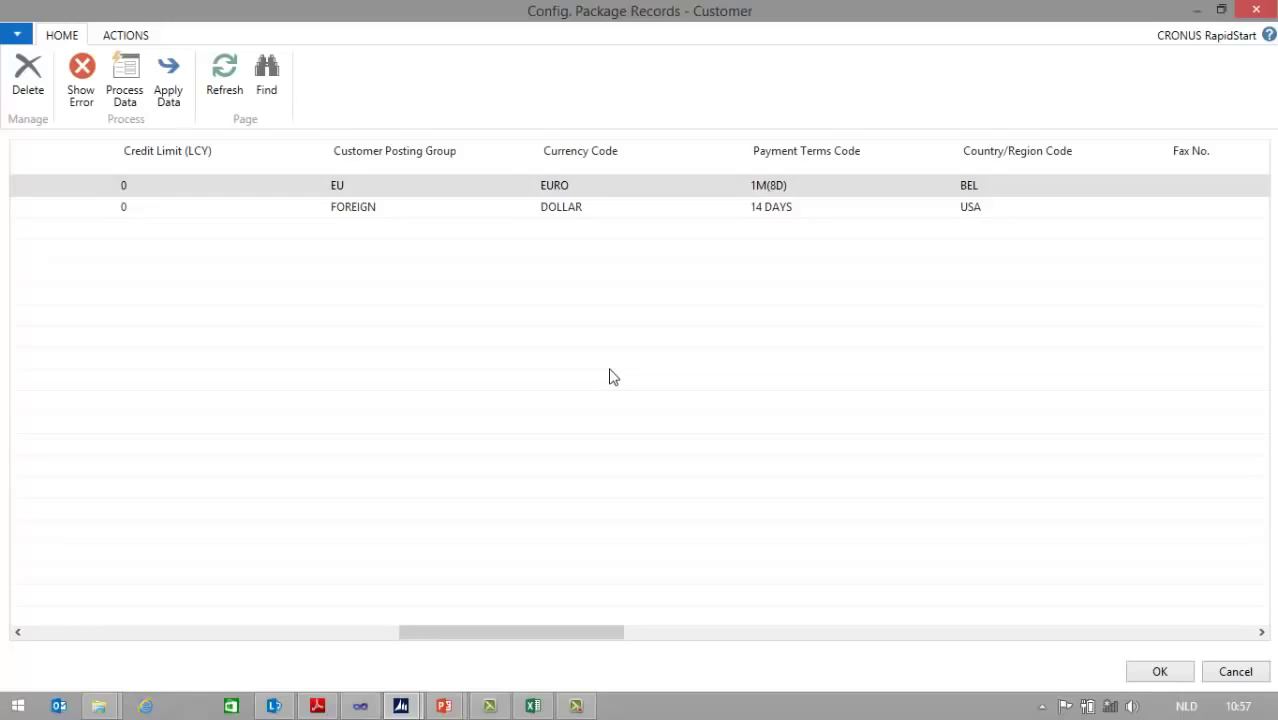
pyautogui.click(30, 164)
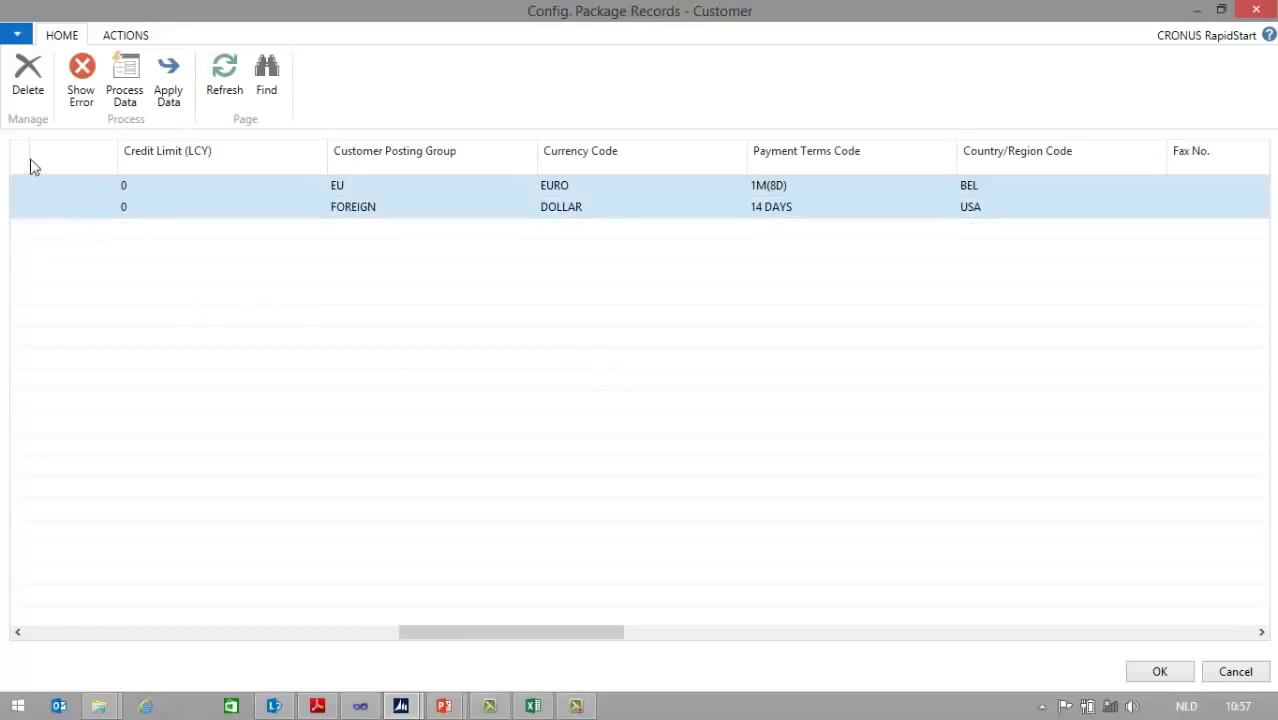
pyautogui.click(168, 90)
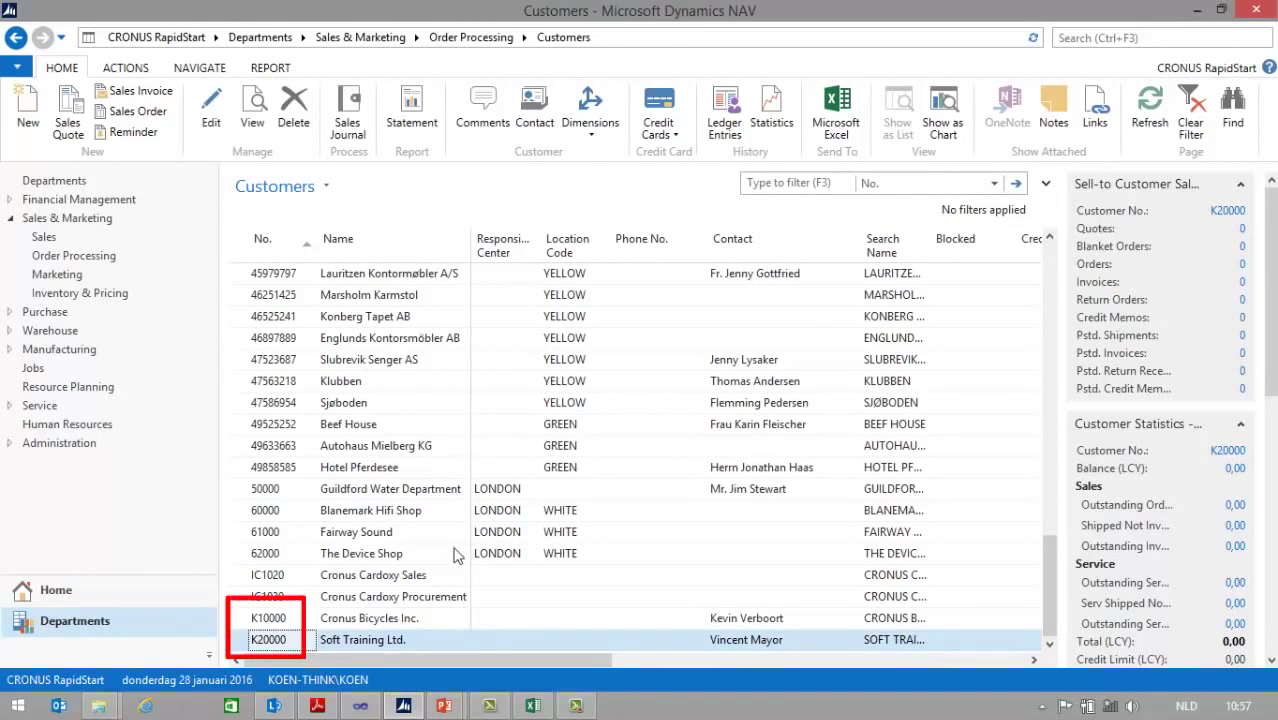
# Open the K10000 and K20000 customer cards to check their country and currency codes
pyautogui.doubleClick(350, 620)
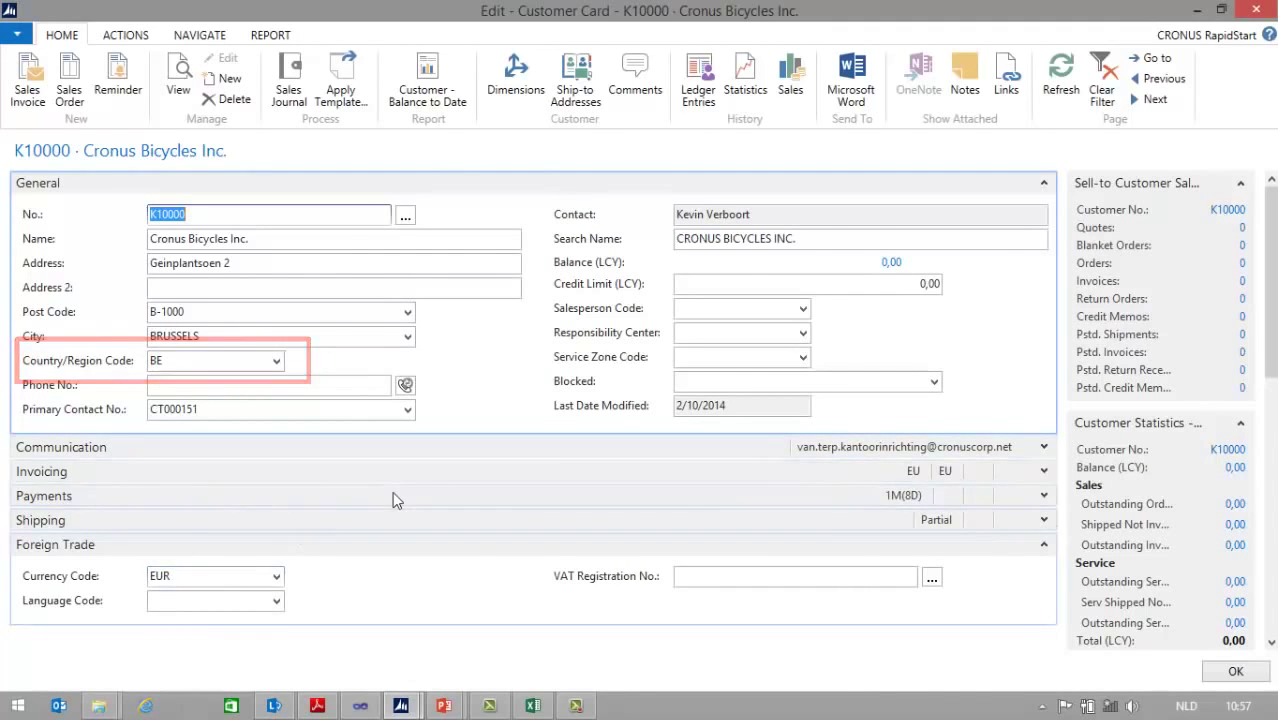
pyautogui.press('Escape')
pyautogui.click(336, 640)
pyautogui.doubleClick(336, 640)
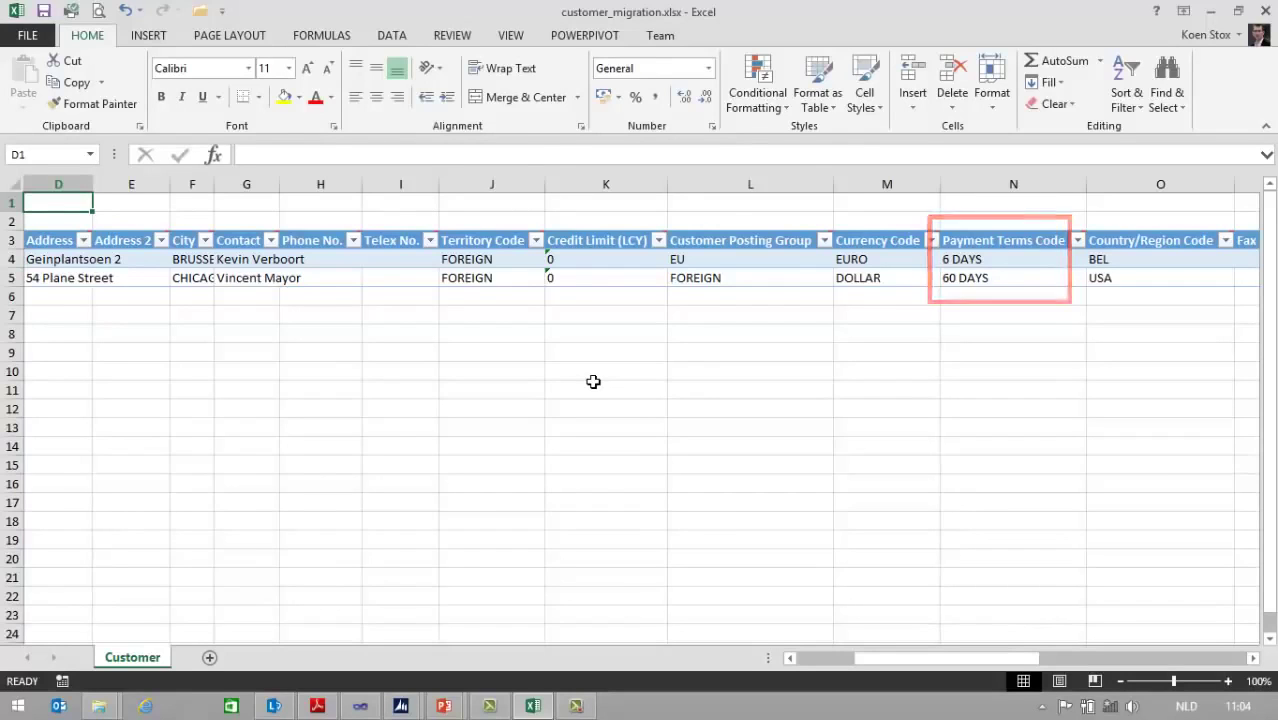
# Switch from the workbook's Payment Terms Code column back to Dynamics NAV
pyautogui.hotkey('alt', 'Tab')
# Search 'payment ter' and open the Payment Terms page to review existing codes
pyautogui.click(1096, 36)
pyautogui.write('payment ter')
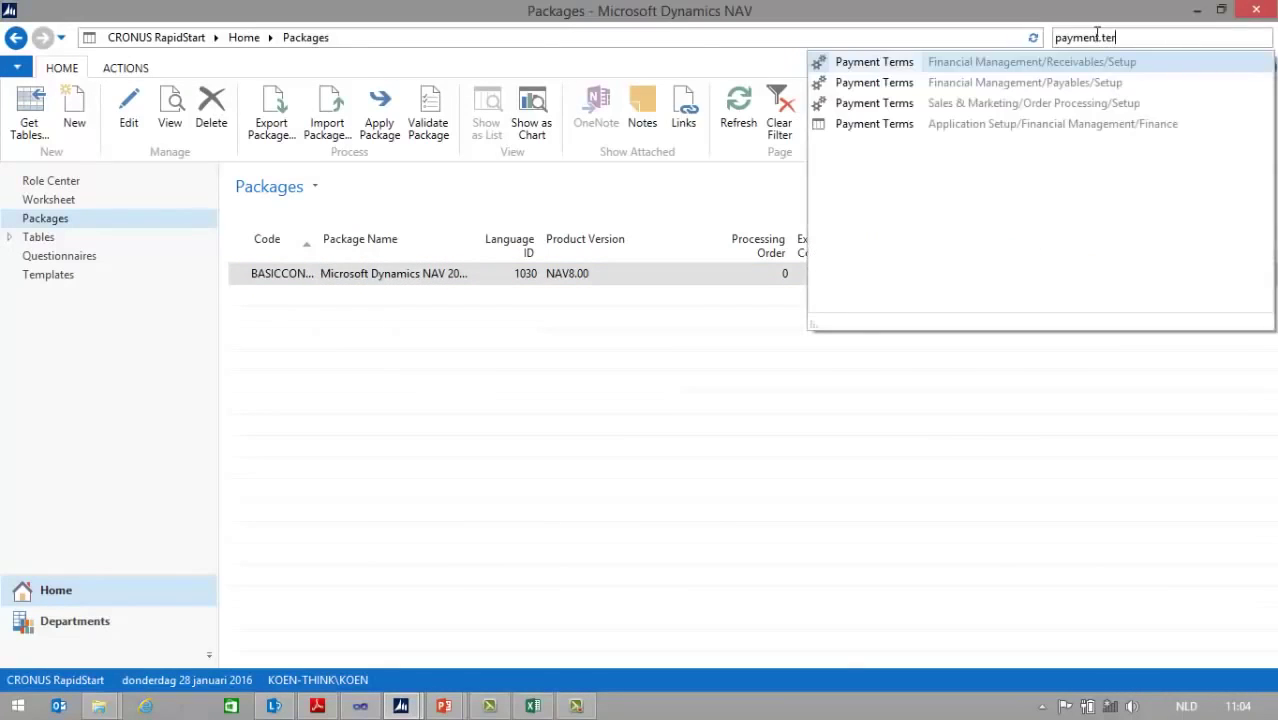
pyautogui.click(903, 62)
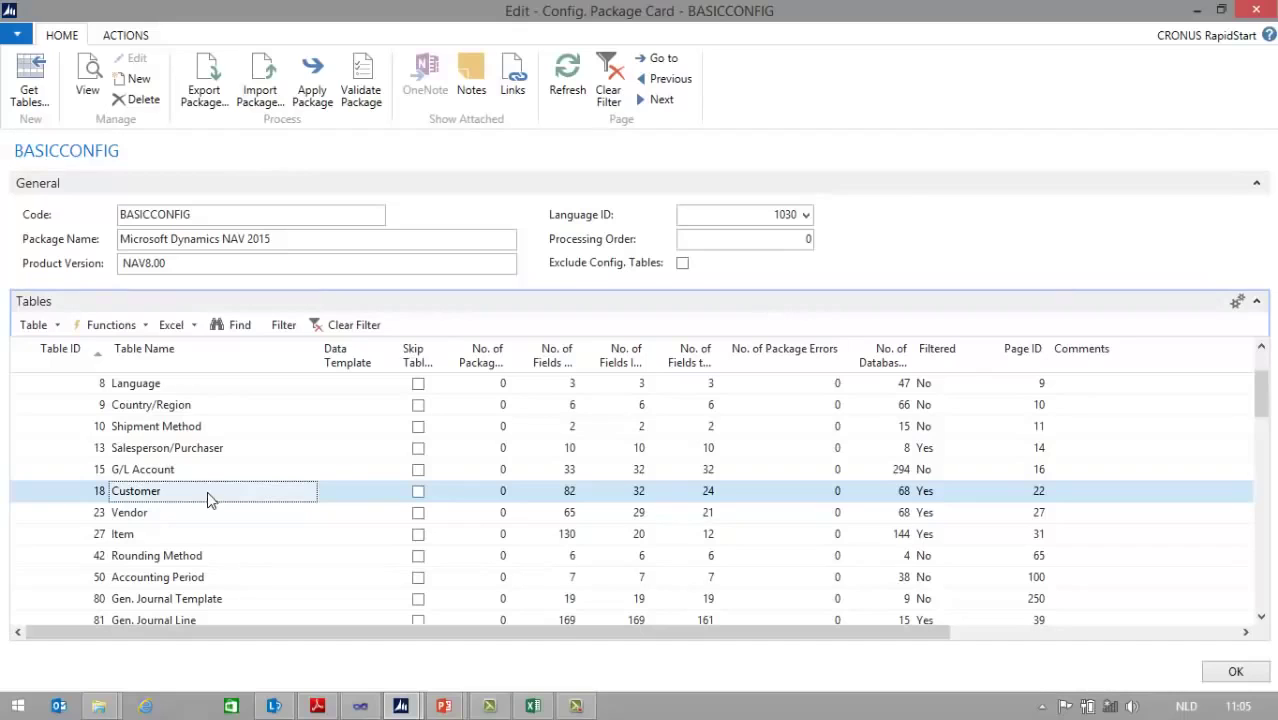
# Turn on Create Missing Codes for the Customer Payment Terms Code field
pyautogui.click(33, 325)
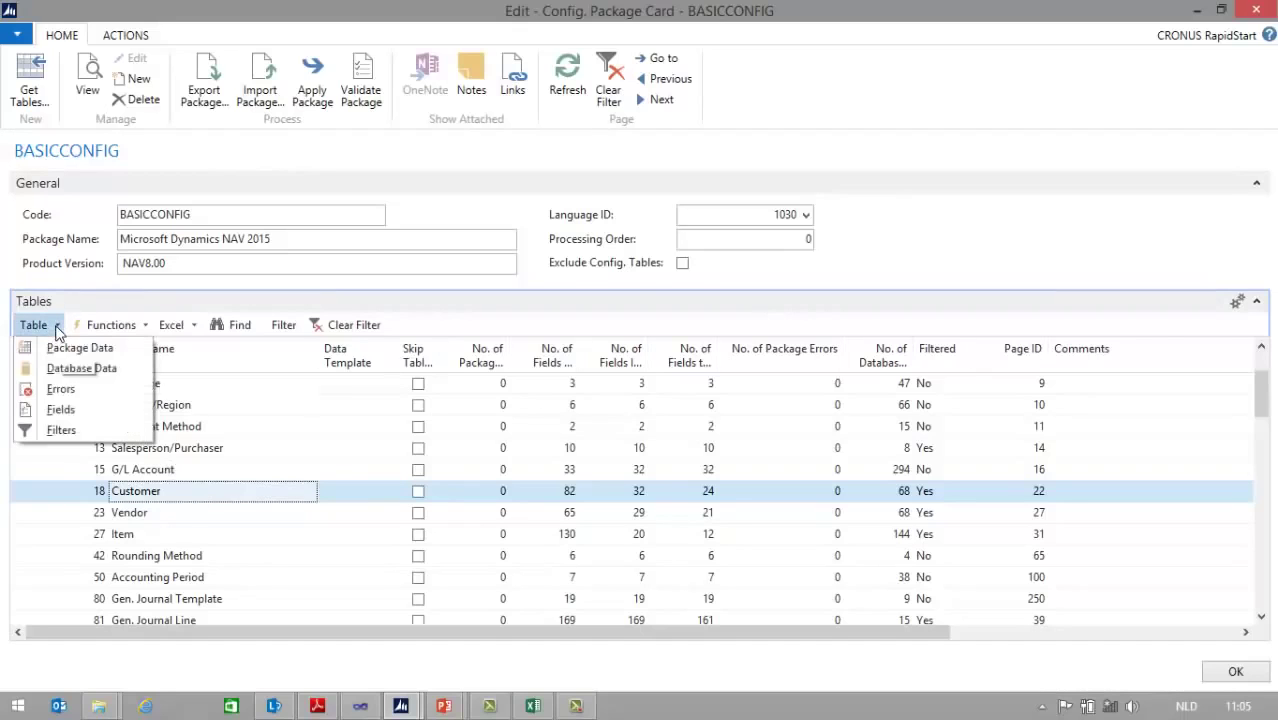
pyautogui.click(66, 409)
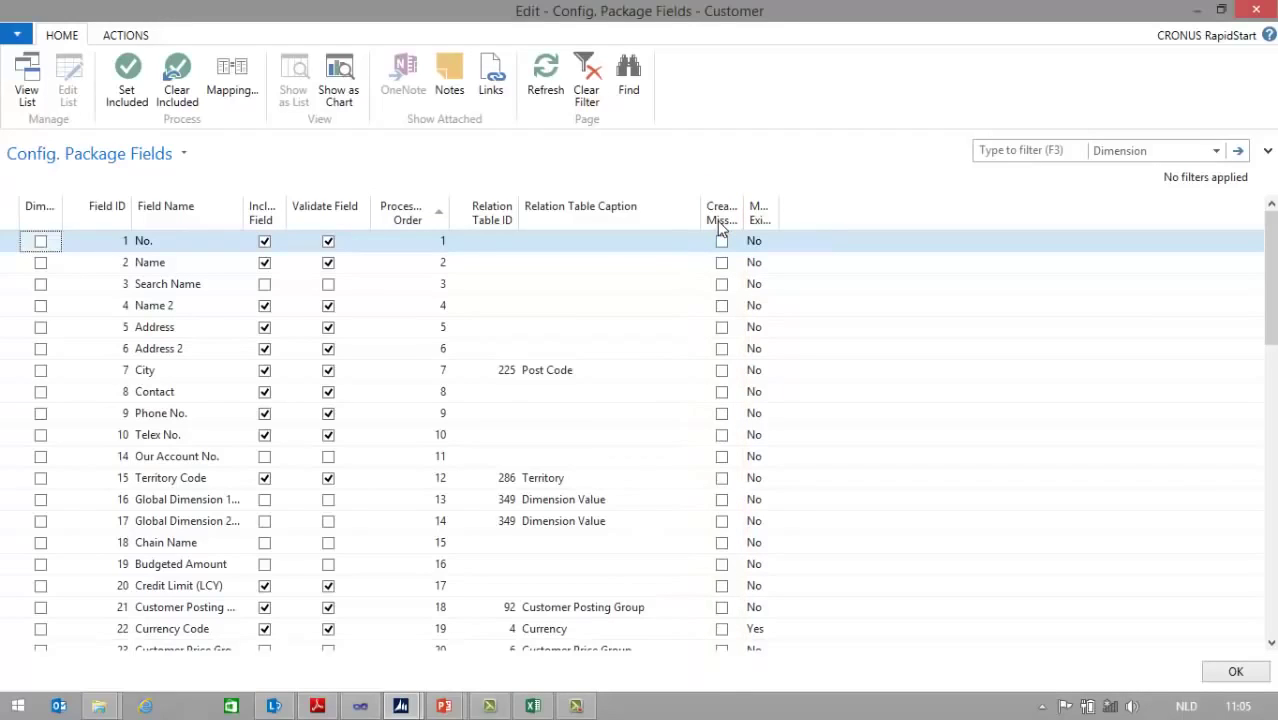
pyautogui.scroll(-4, 718, 228)
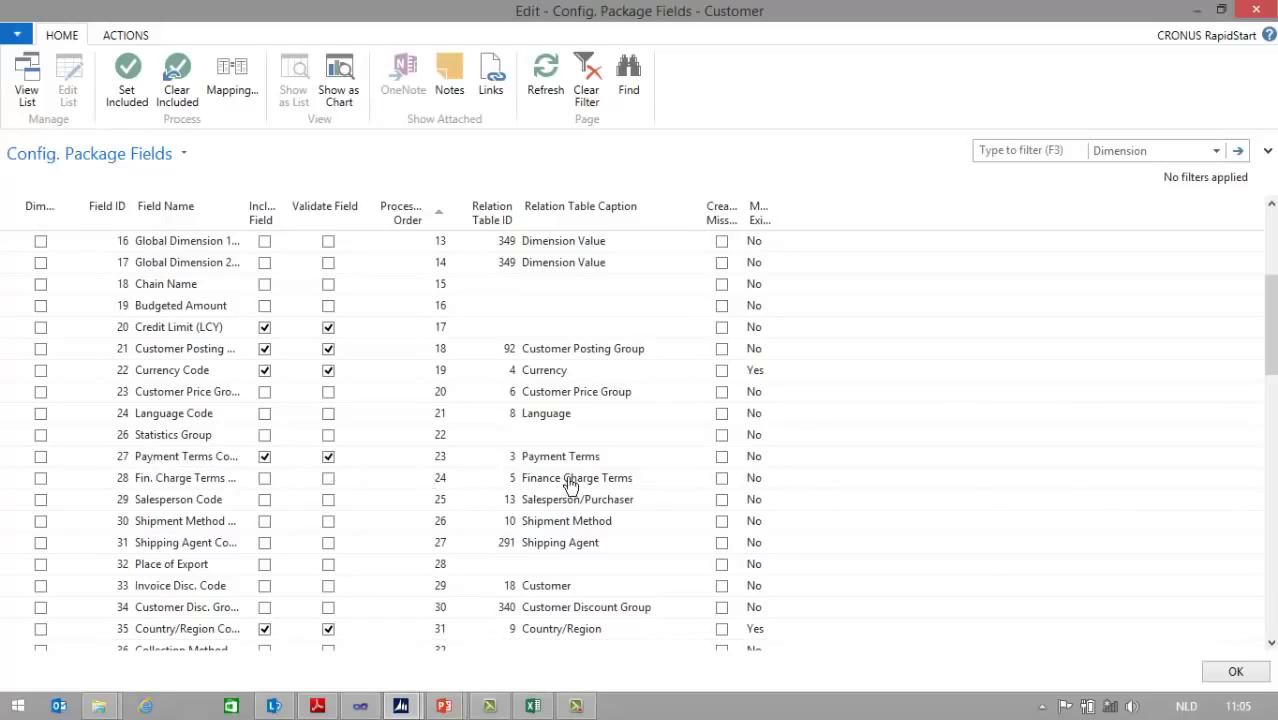
pyautogui.click(722, 456)
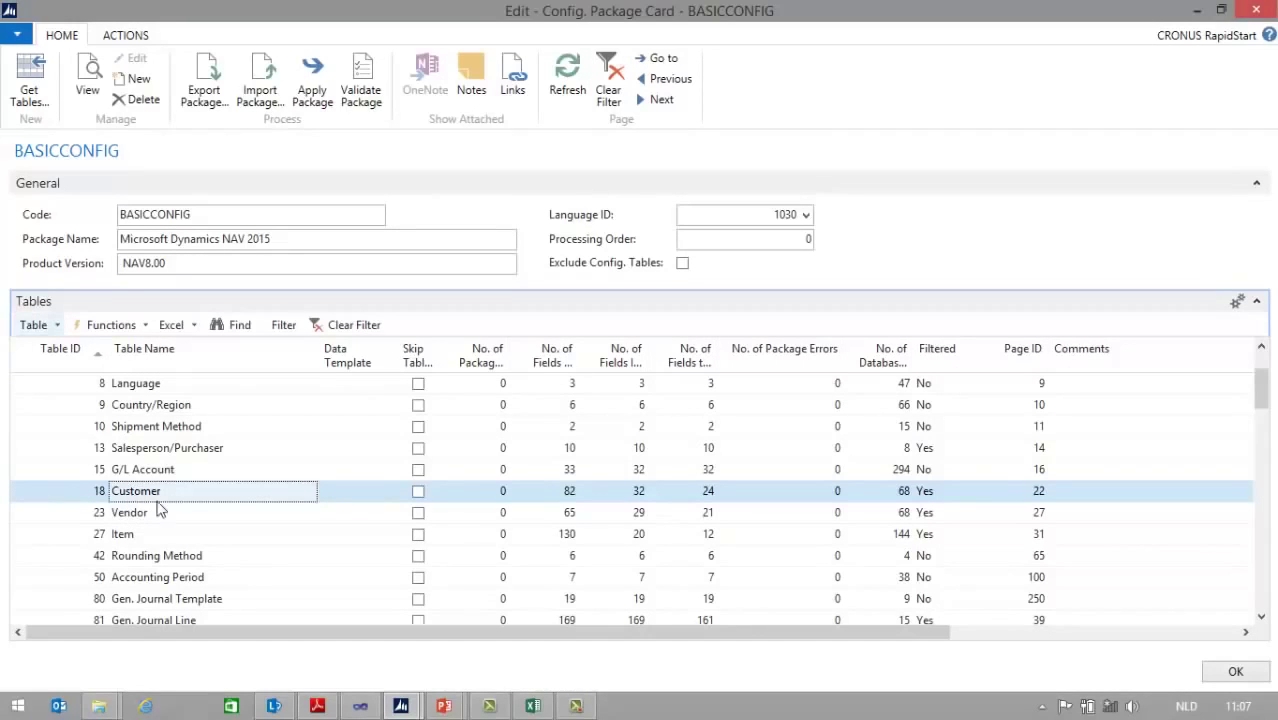
# Import the customer_migration.xlsx workbook from Excel into the BASICCONFIG package
pyautogui.click(172, 325)
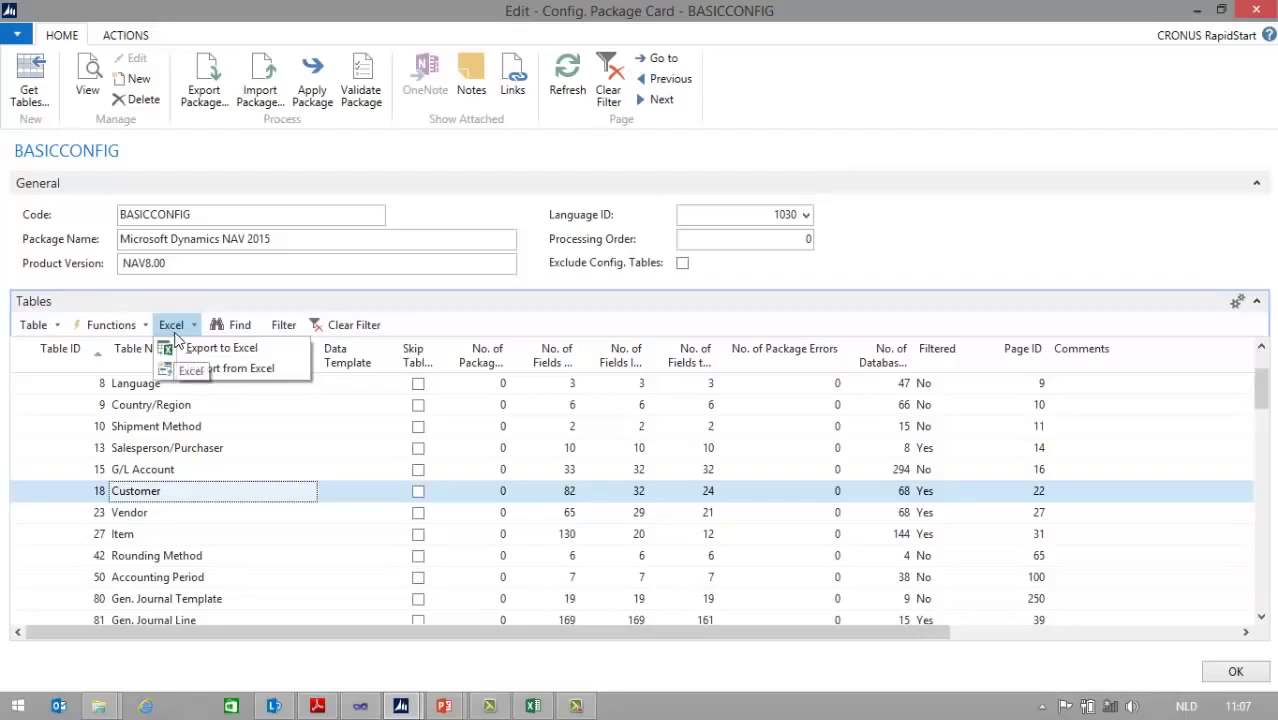
pyautogui.click(222, 369)
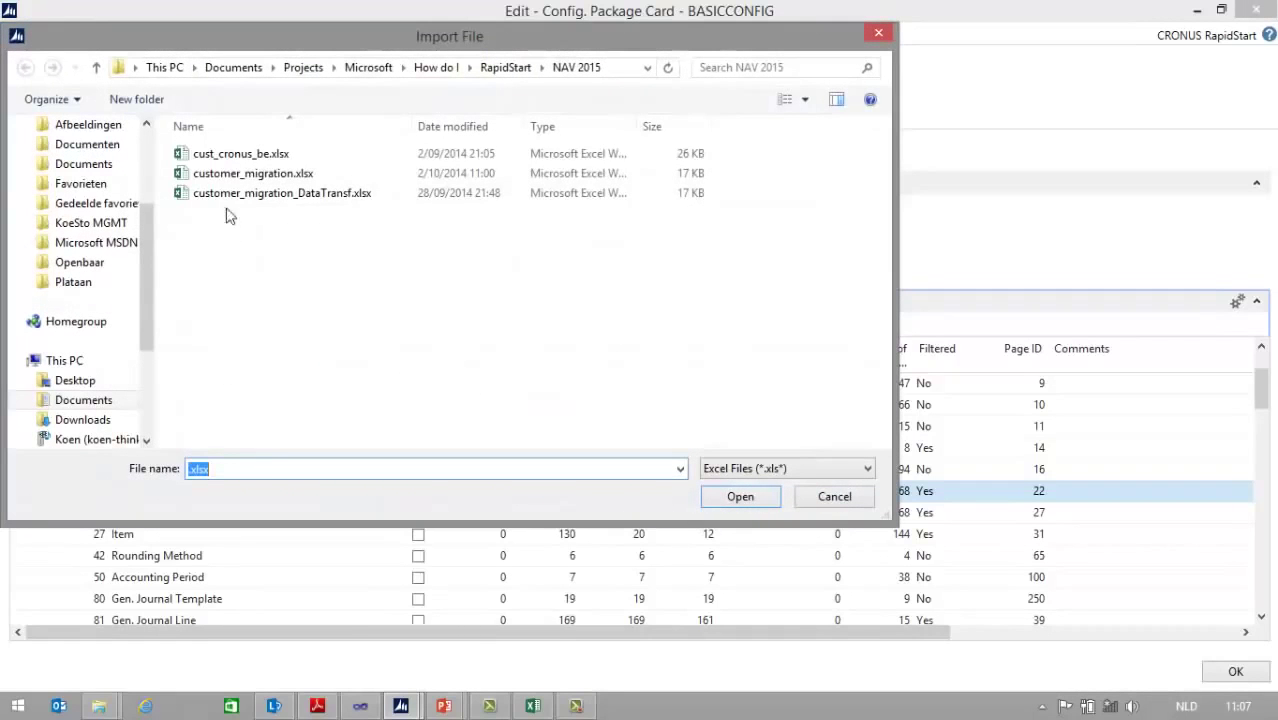
pyautogui.click(220, 178)
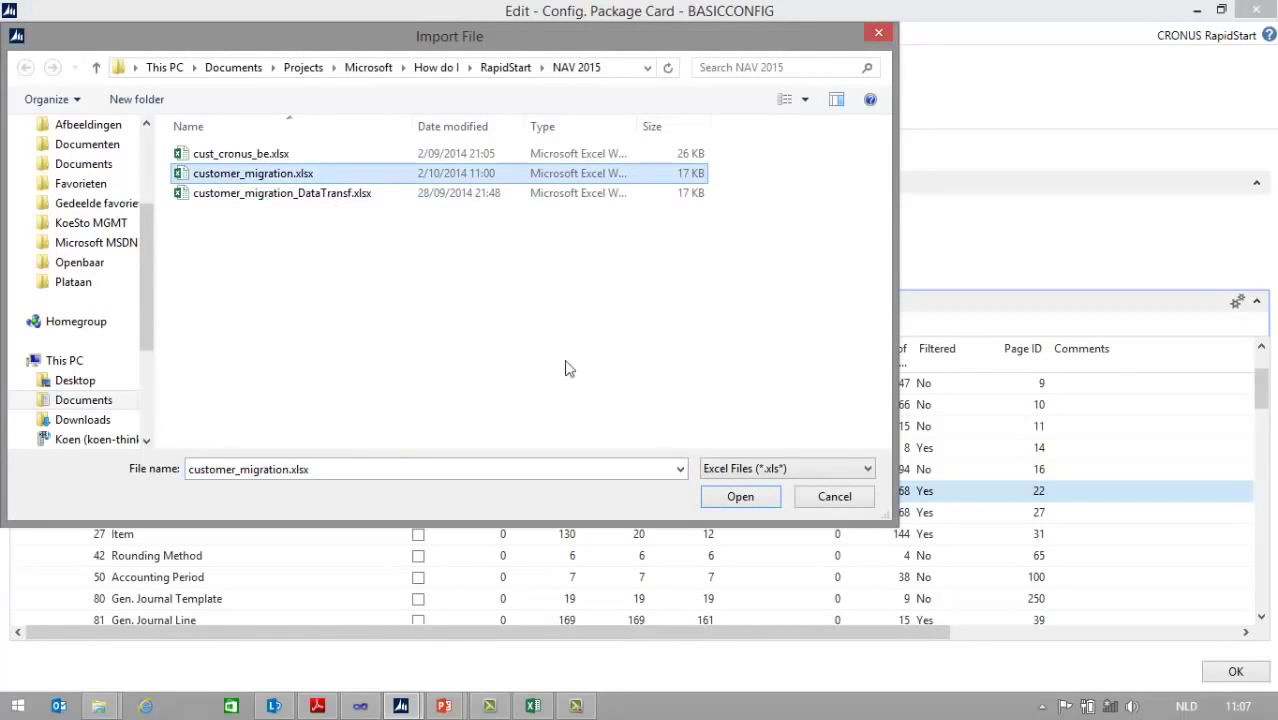
pyautogui.click(741, 499)
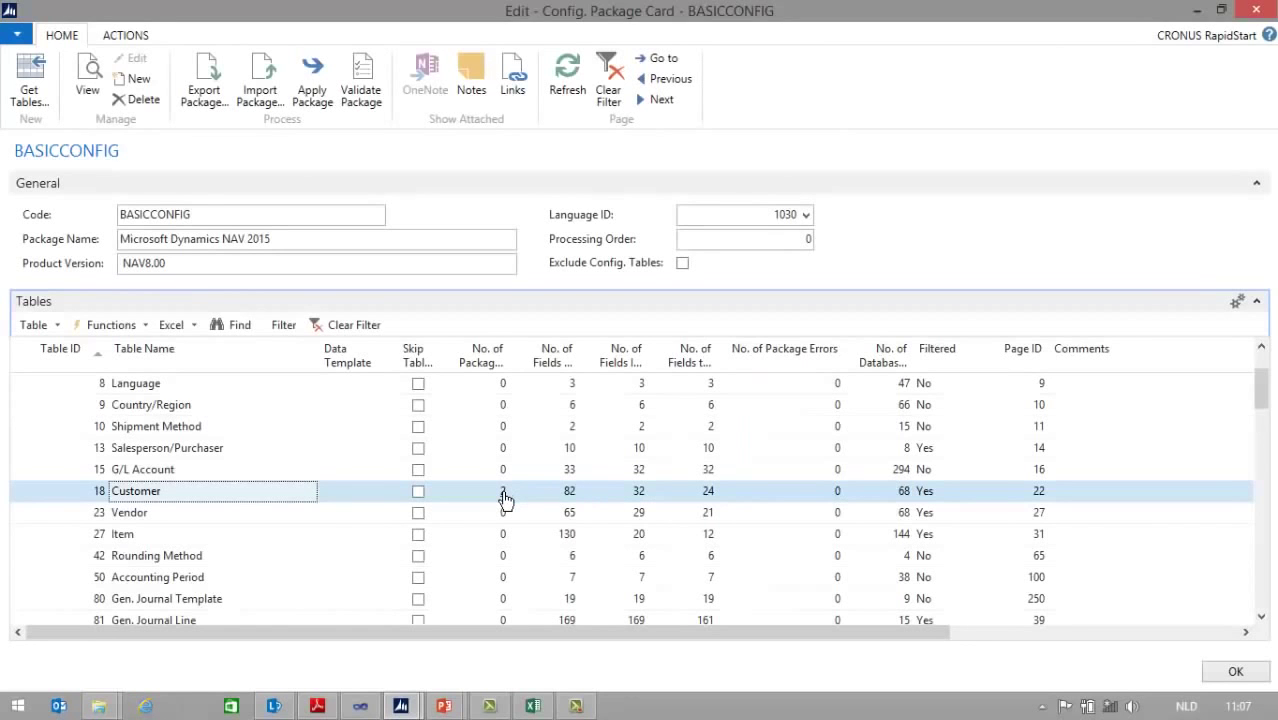
# Select both imported Customer package records and apply their data to the database
pyautogui.click(503, 491)
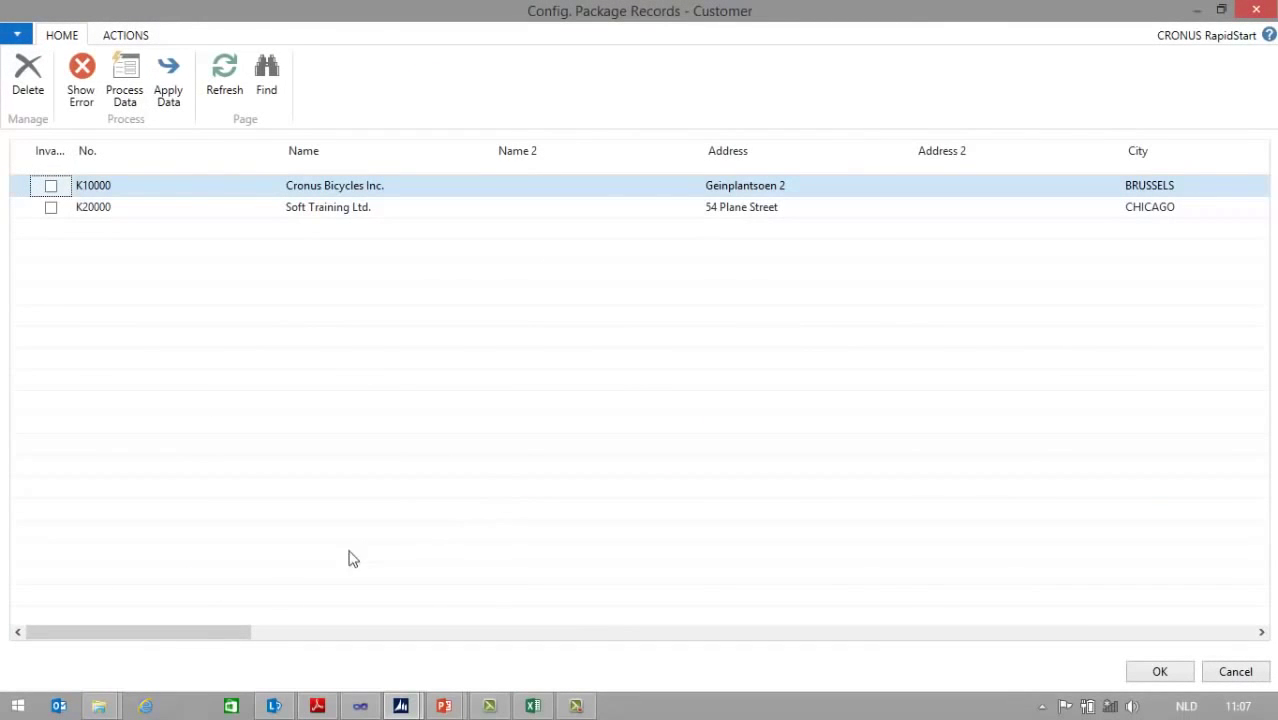
pyautogui.moveTo(222, 630); pyautogui.dragTo(588, 642)
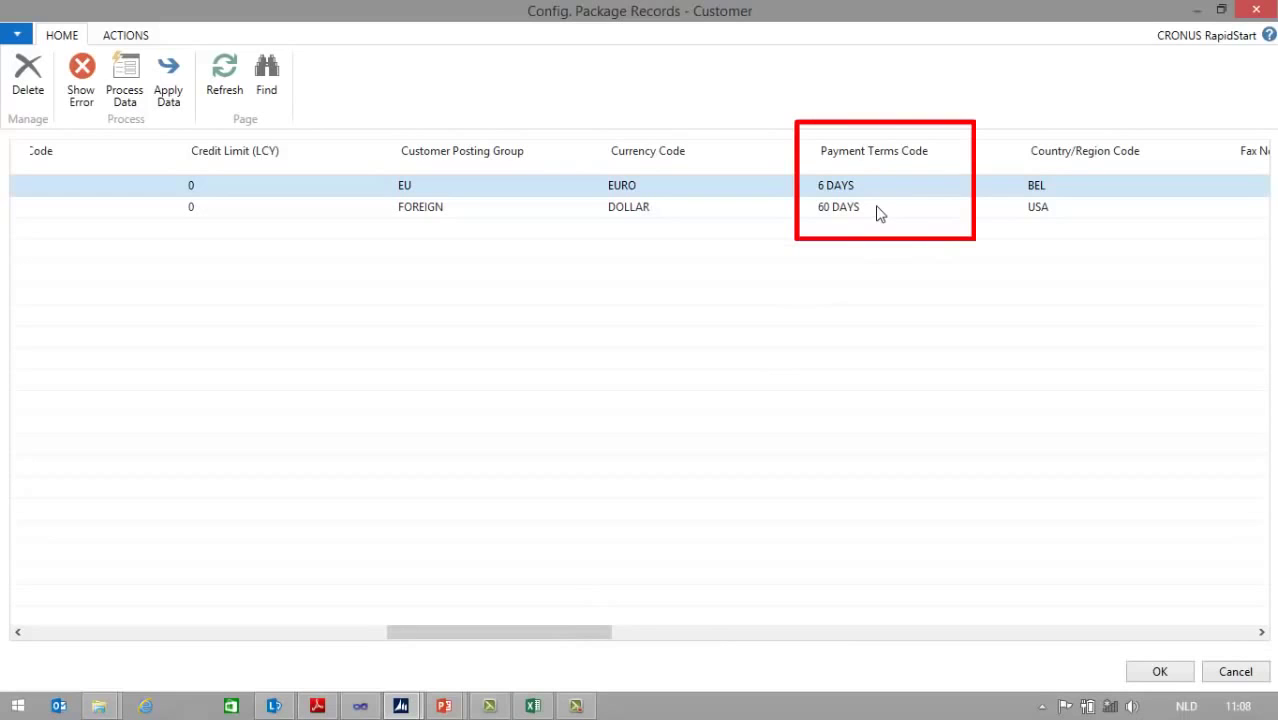
pyautogui.click(22, 158)
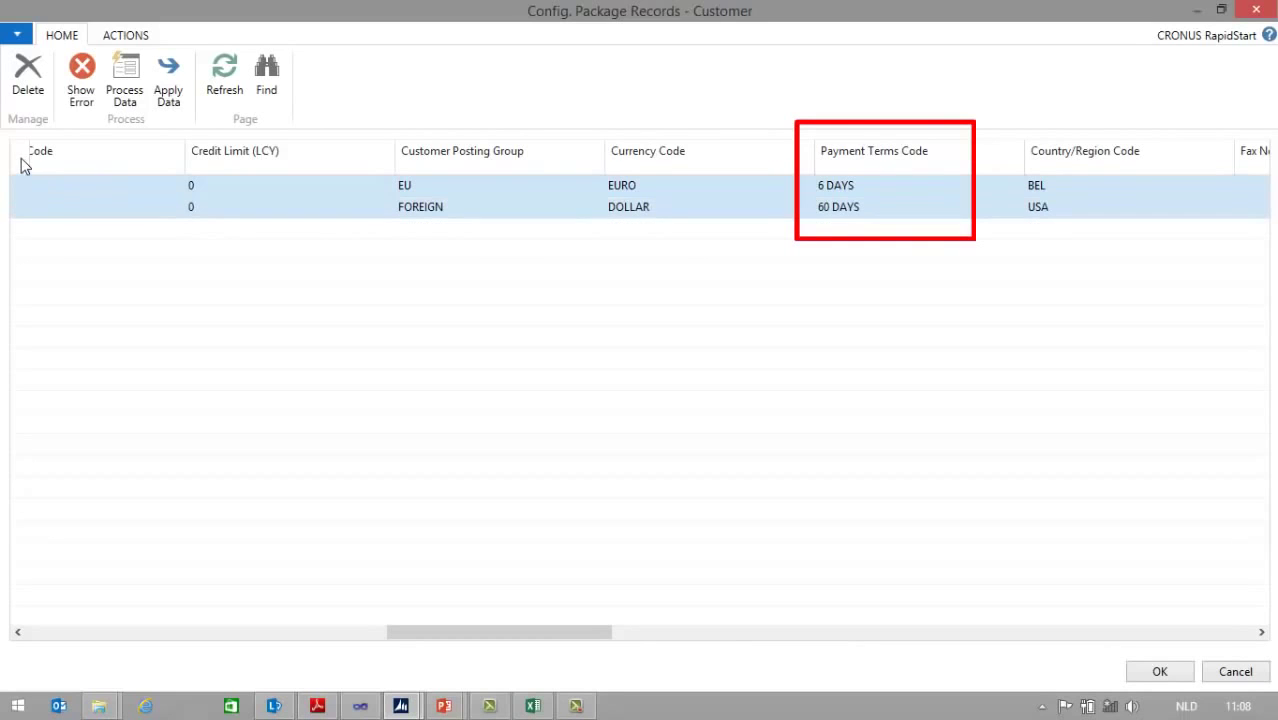
pyautogui.click(171, 80)
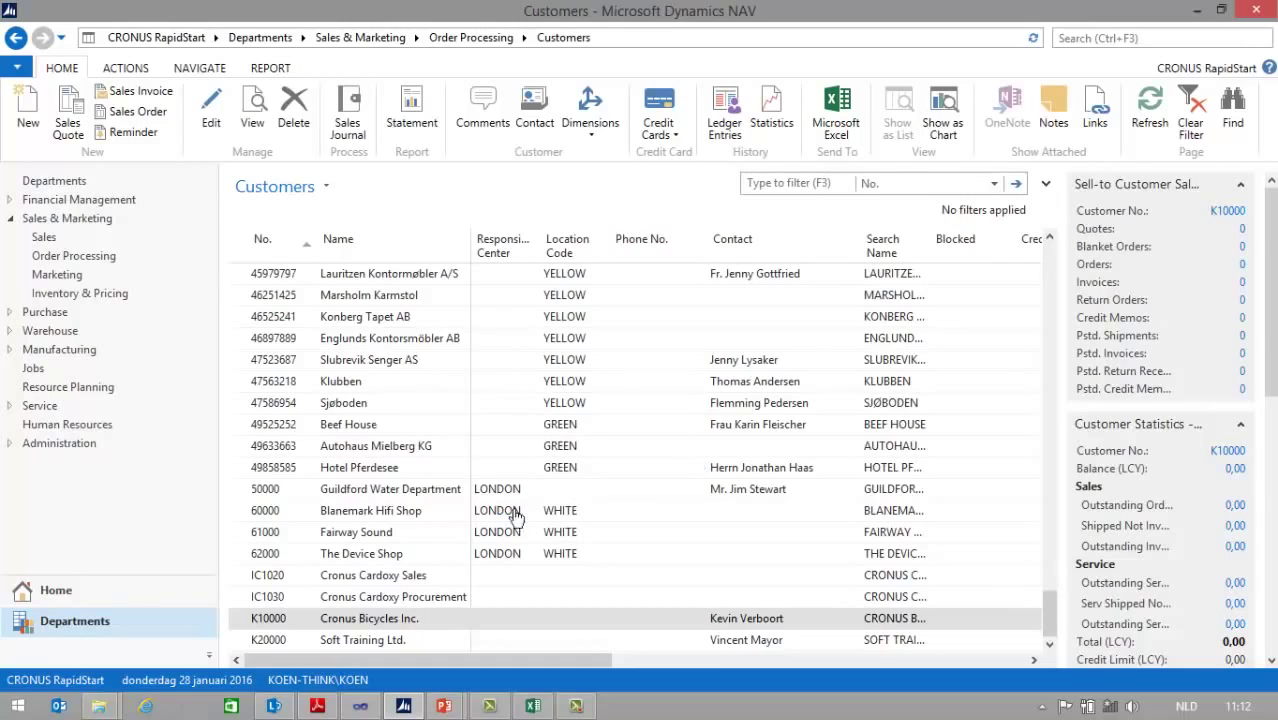
# Open customer K10000 (Cronus Bicycles Inc.) and show its available payment terms codes
pyautogui.doubleClick(361, 622)
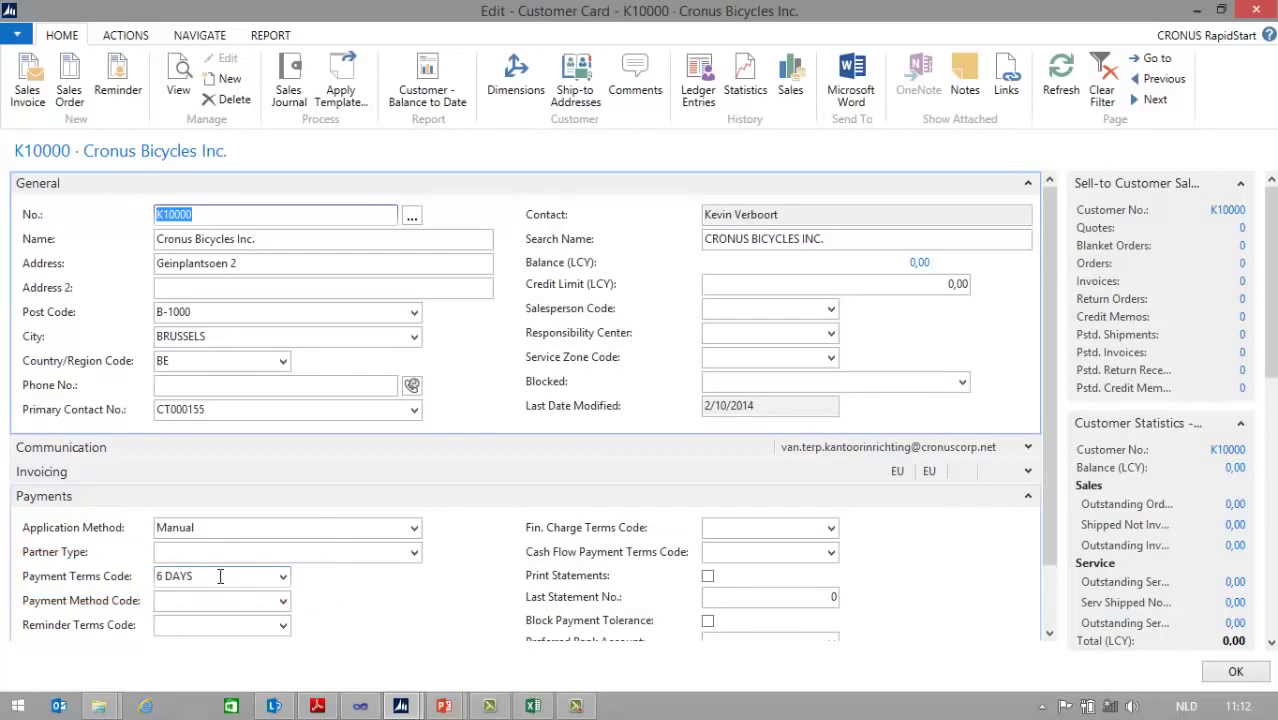
pyautogui.click(284, 579)
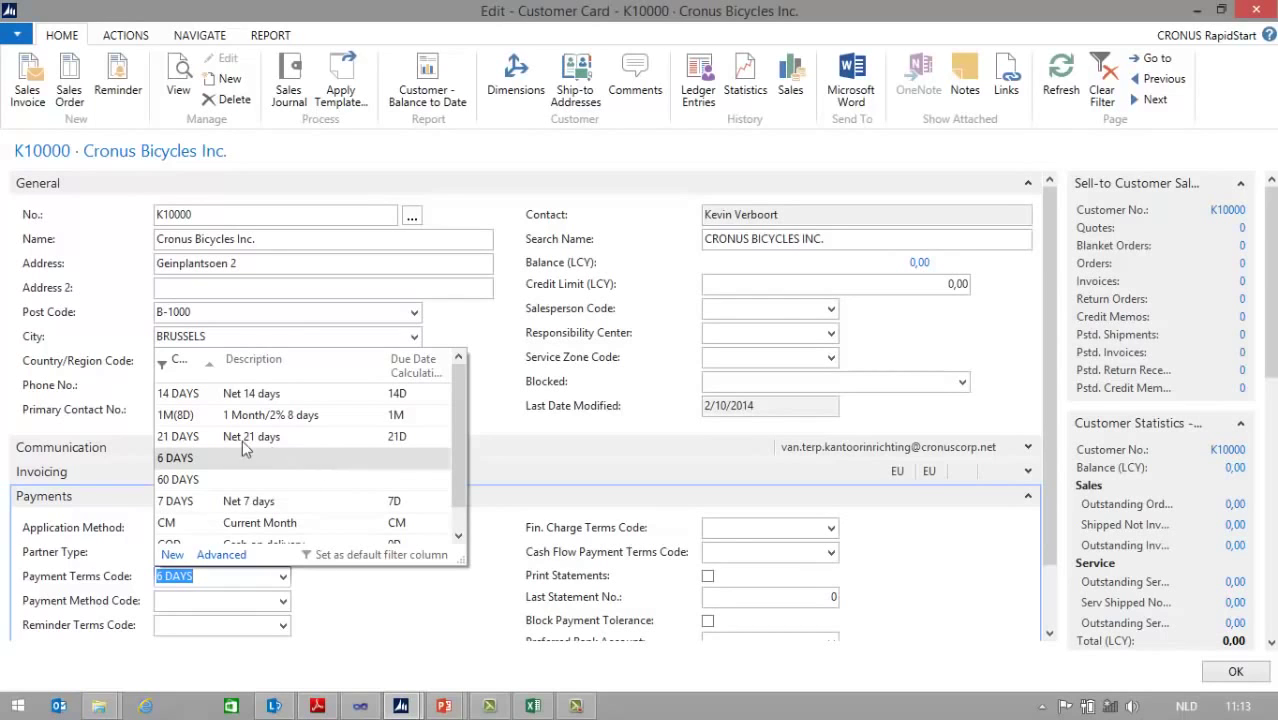
# In an editable Payment Terms list, give 6 DAYS due date formula 6D and description 'Net 6 days'
pyautogui.click(222, 555)
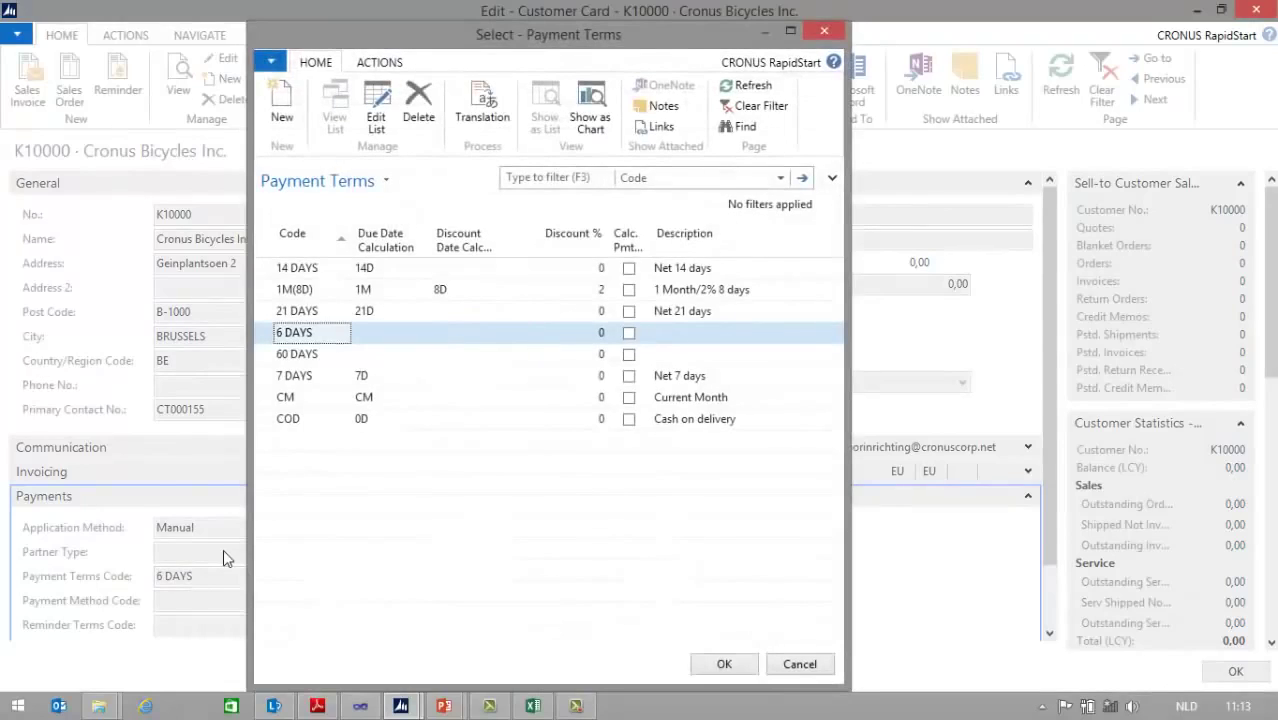
pyautogui.click(372, 112)
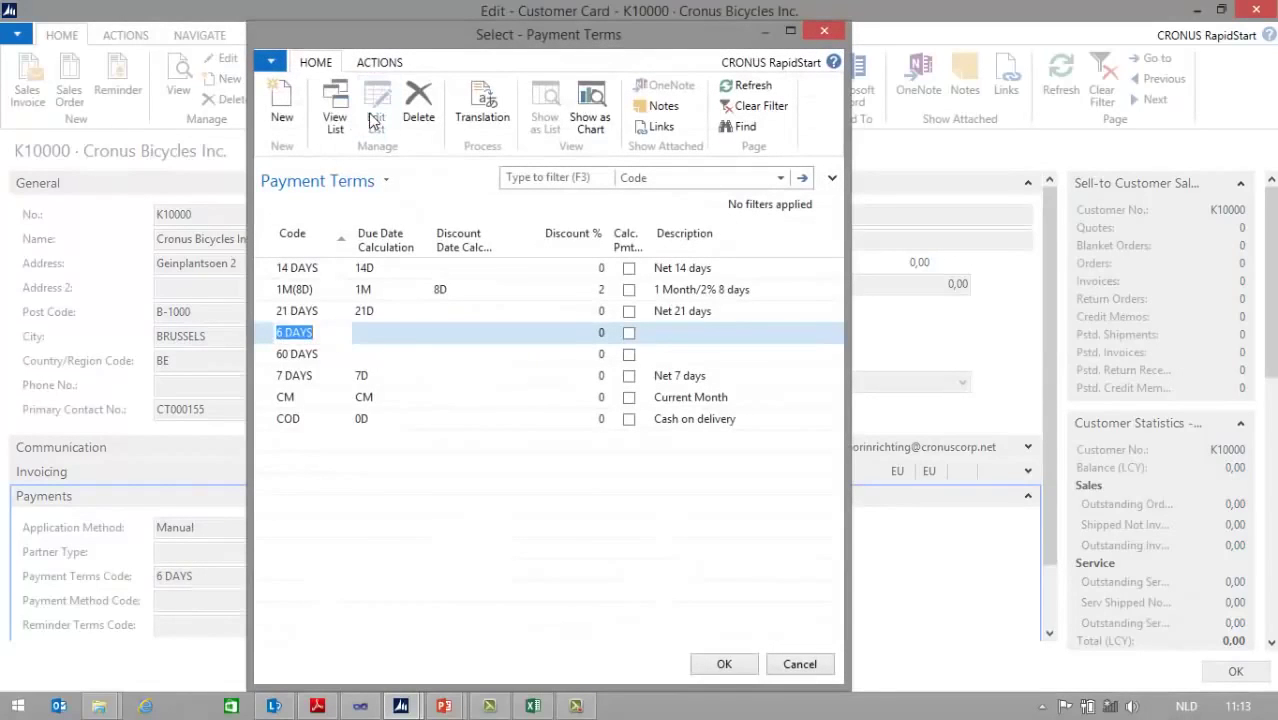
pyautogui.press('Tab')
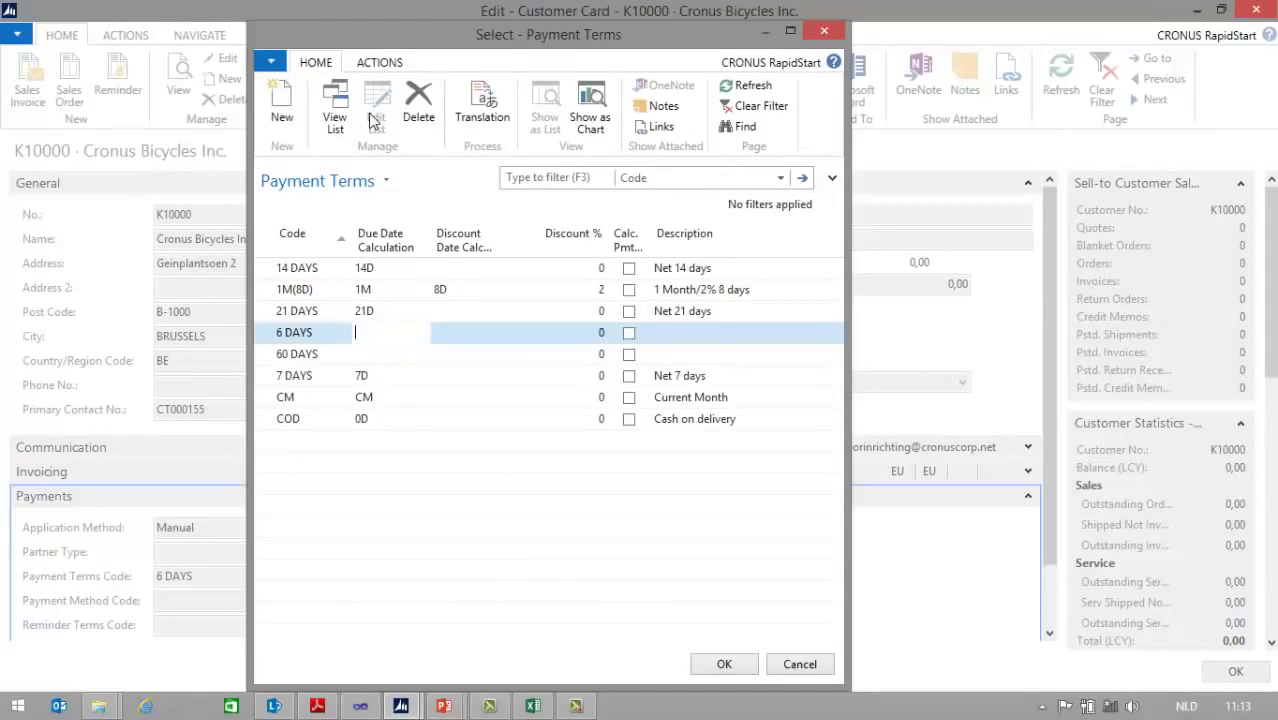
pyautogui.write('6D')
pyautogui.press('Tab')
pyautogui.press('Tab')
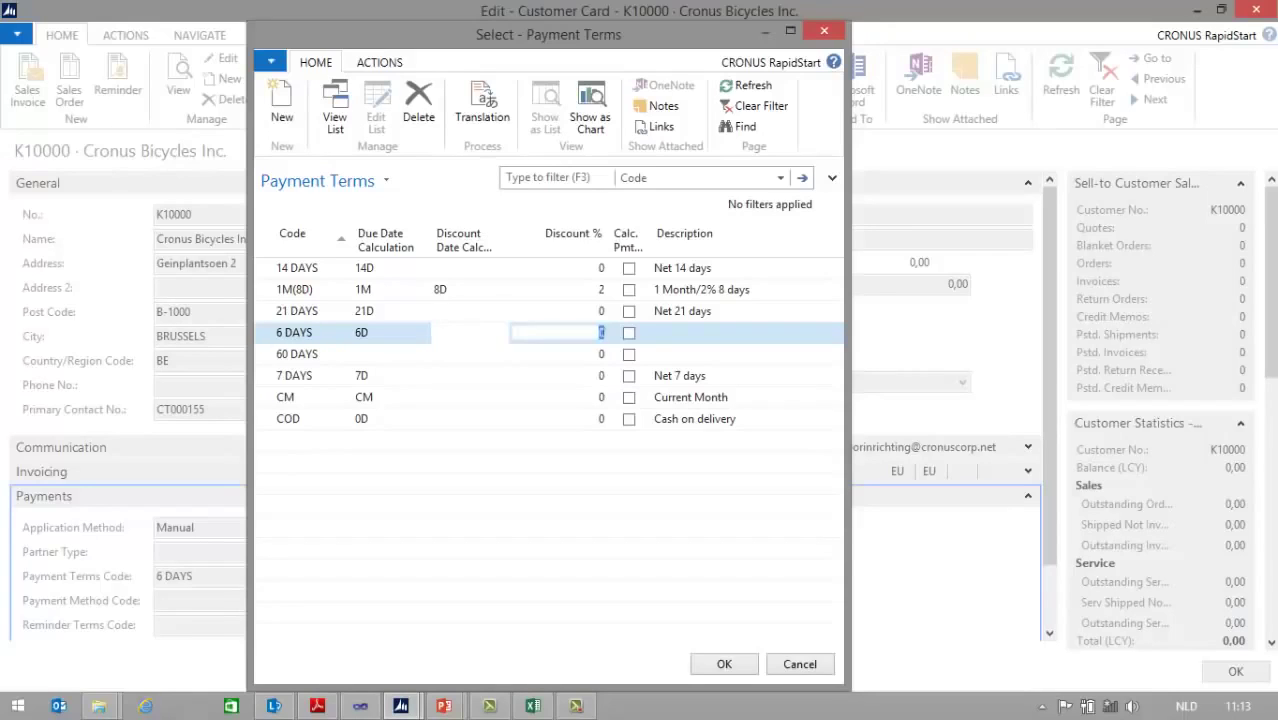
pyautogui.press('Tab')
pyautogui.press('Tab')
pyautogui.write('Net')
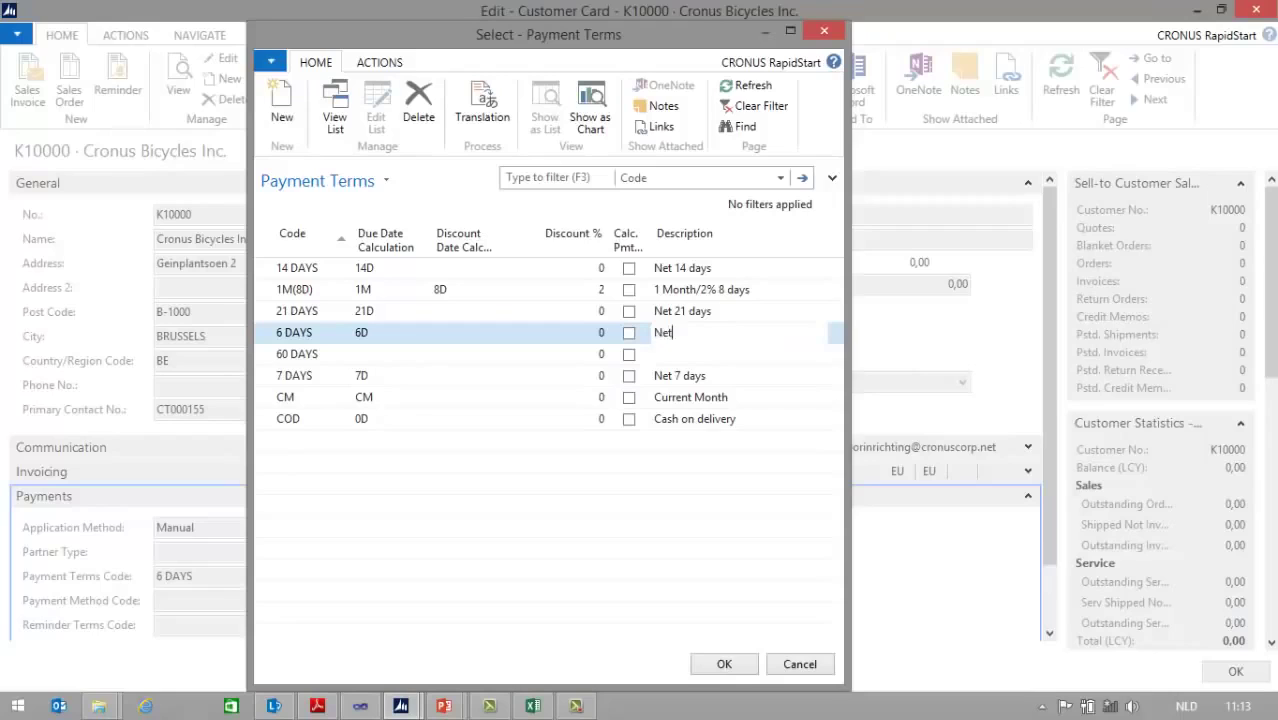
pyautogui.write(' 6 days')
pyautogui.press('Return')
# Give 60 DAYS due date formula 60D and description 'Net 60 days'
pyautogui.press('Tab')
pyautogui.write('60D')
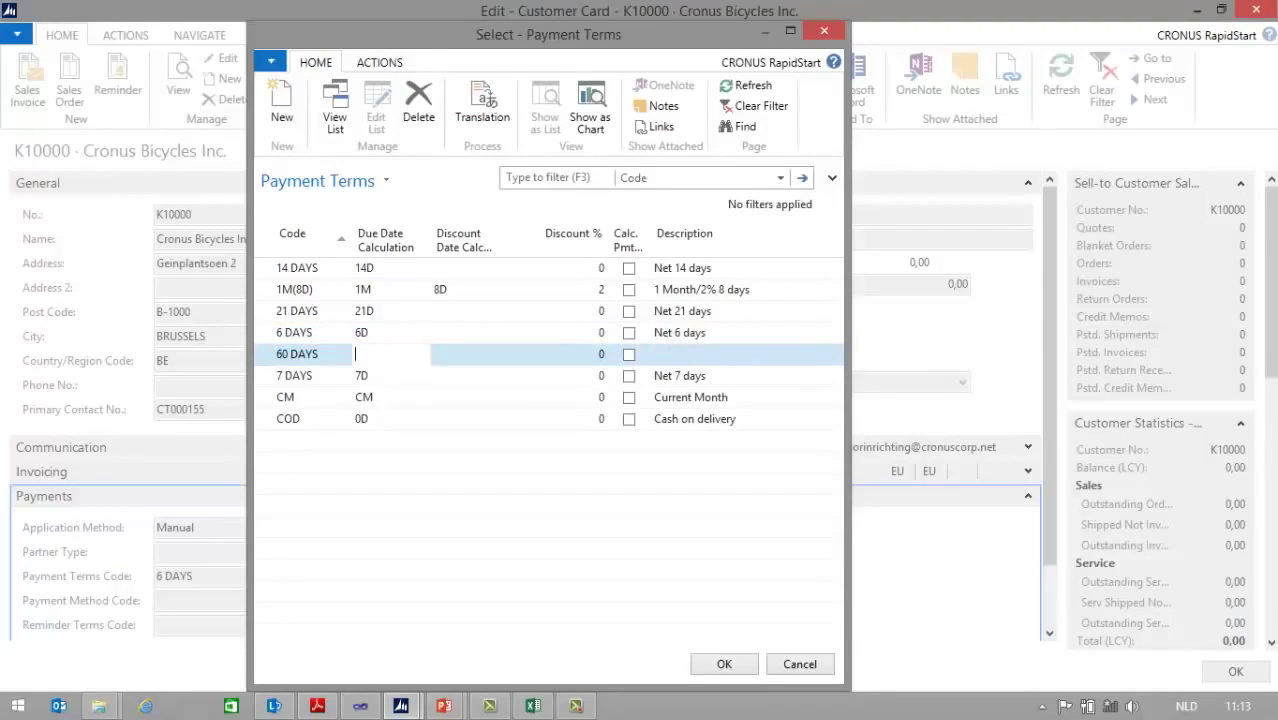
pyautogui.press('Tab')
pyautogui.press('Tab')
pyautogui.press('Tab')
pyautogui.press('Tab')
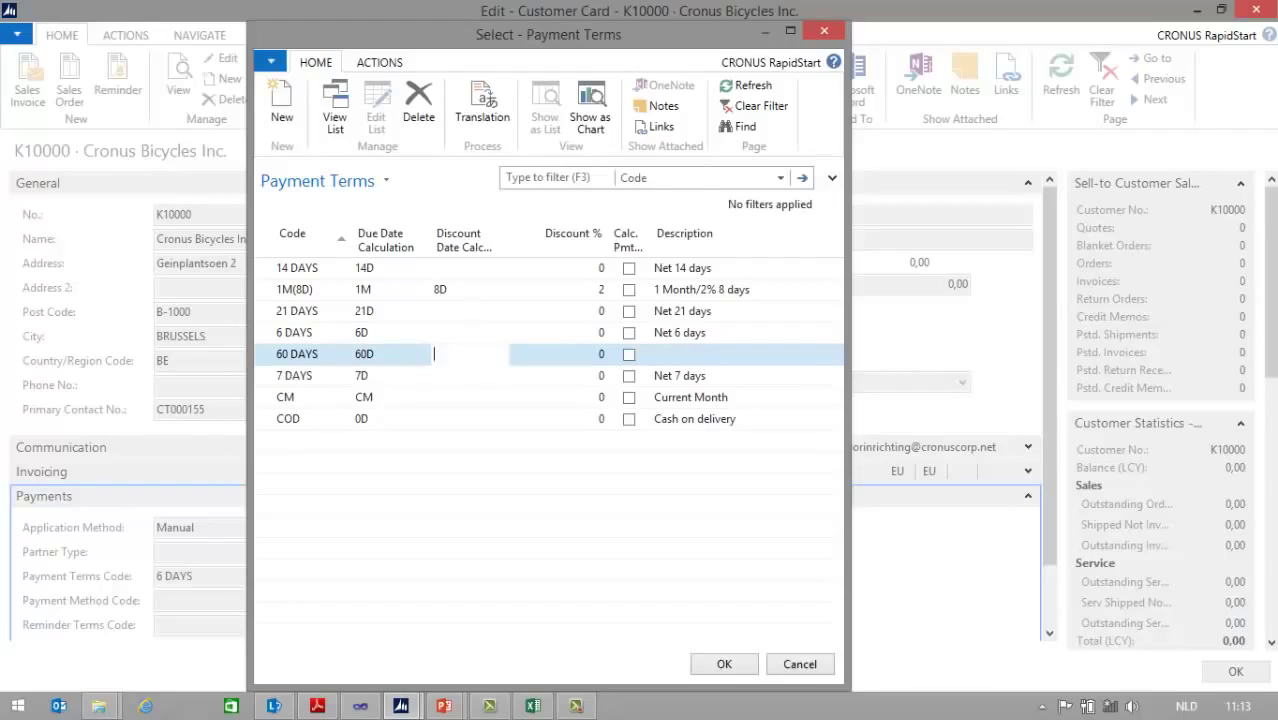
pyautogui.write('Net 60 days')
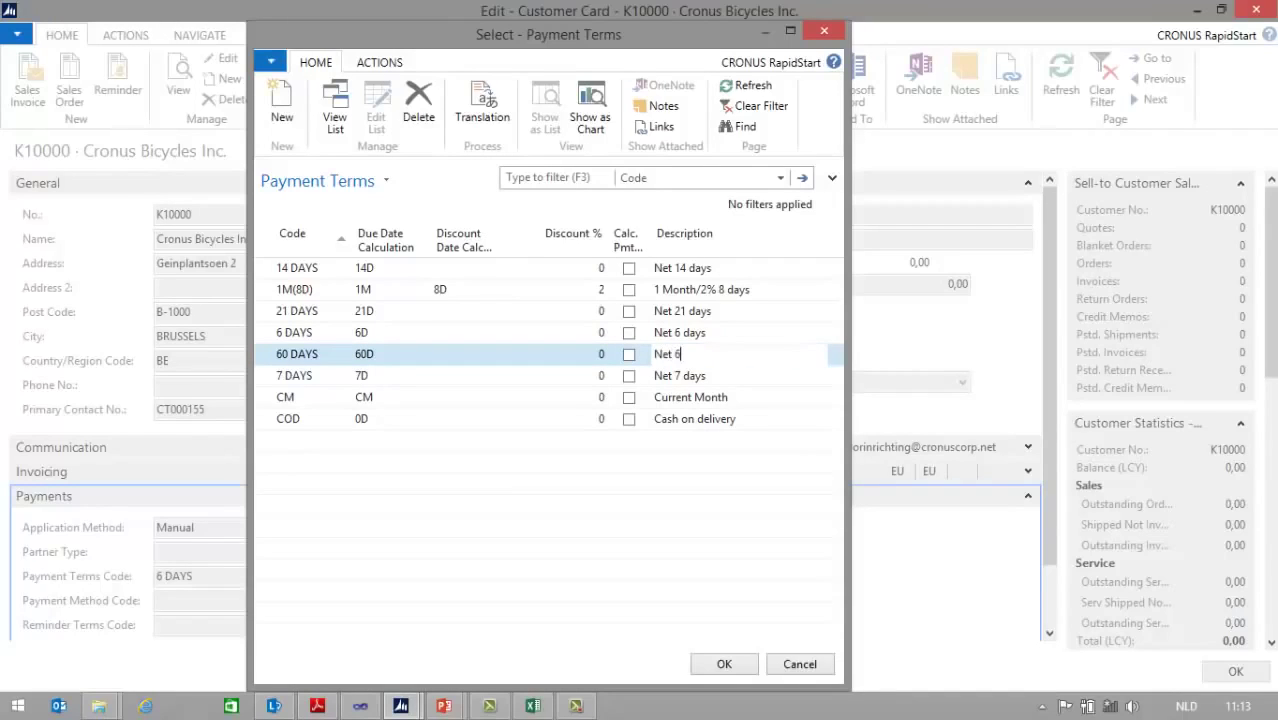
pyautogui.press('Down')
pyautogui.press('Up')
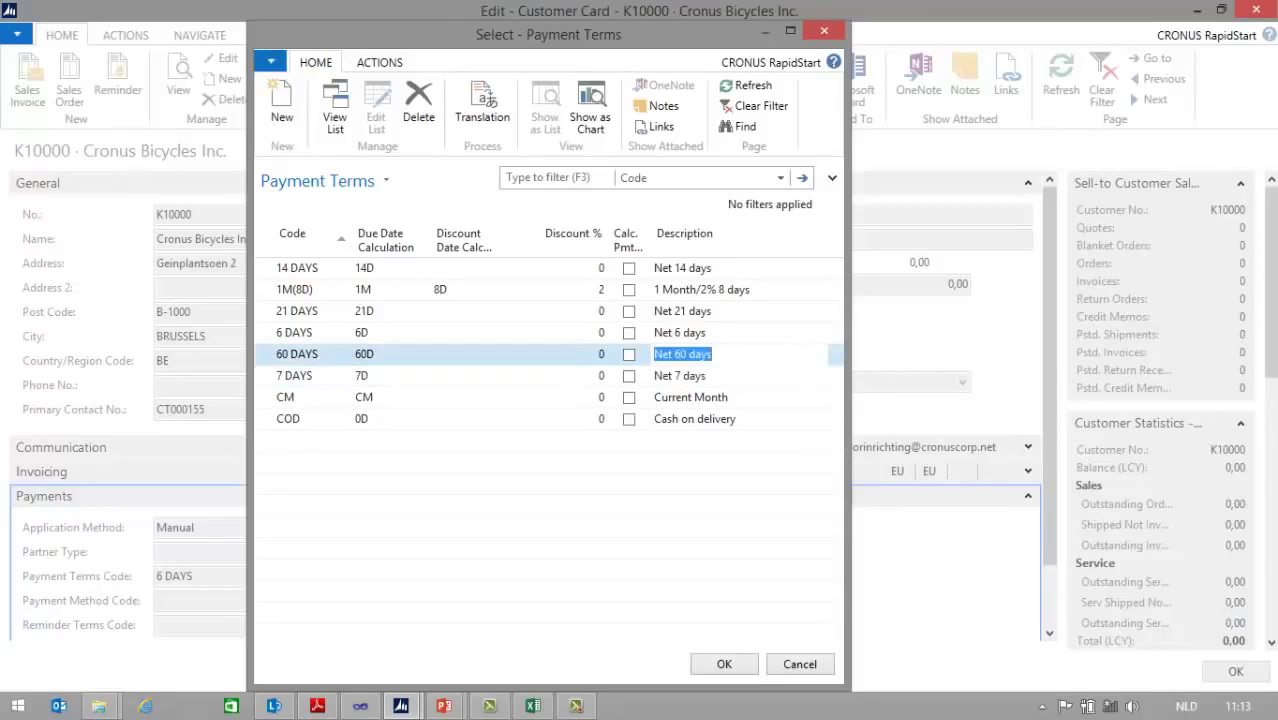